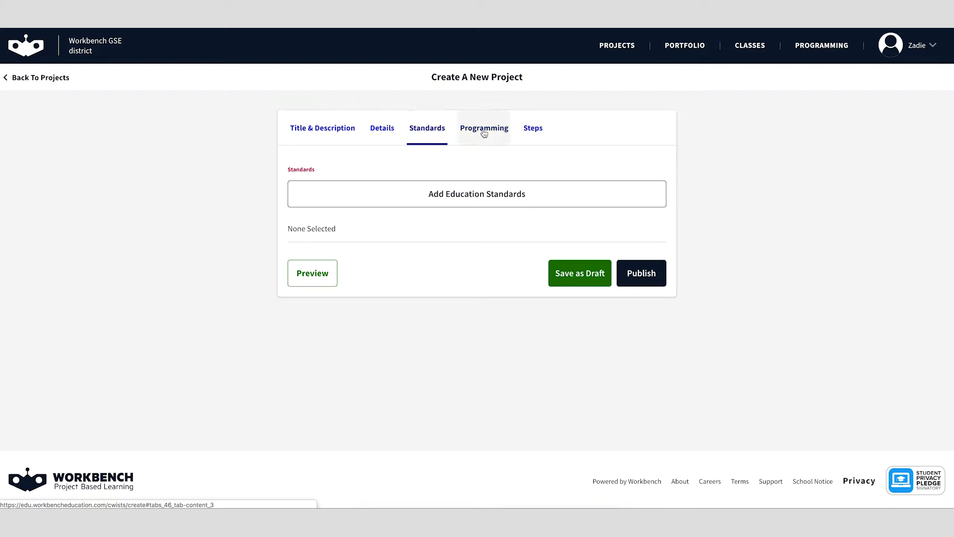
- Title the project "My Project" and upload the handwritten "My Project" picture as its main image
{"action": "left_click", "coordinate": [534, 130]}
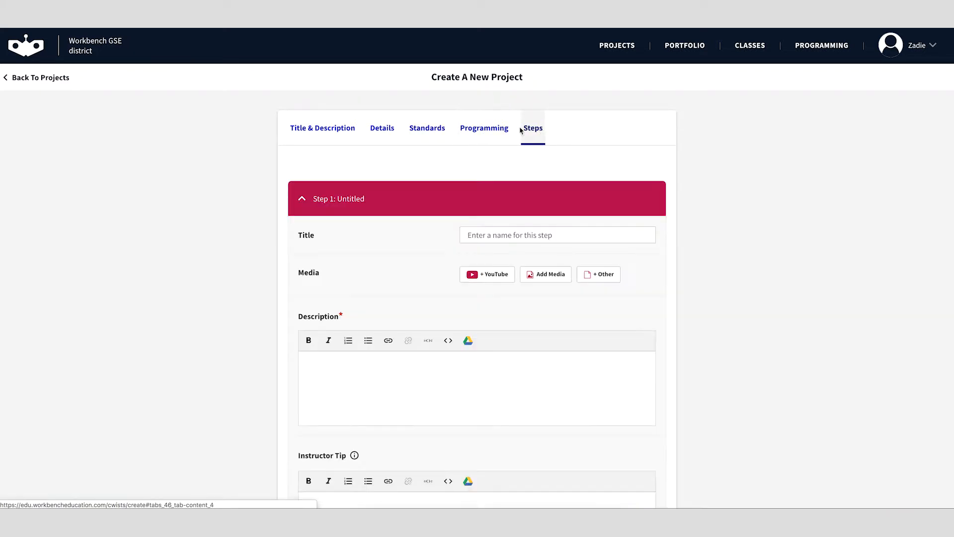
{"action": "left_click", "coordinate": [343, 132]}
{"action": "left_click", "coordinate": [348, 185]}
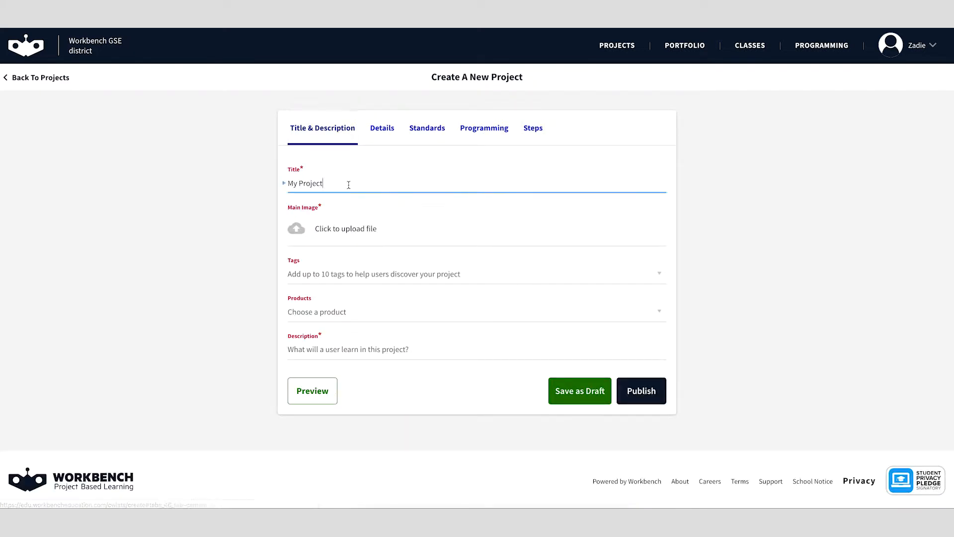
{"action": "left_click", "coordinate": [356, 230]}
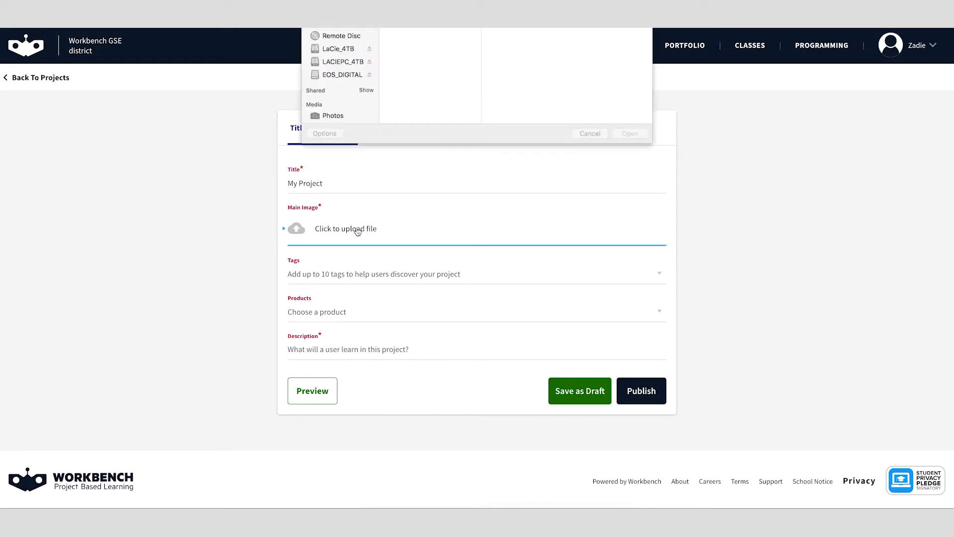
{"action": "left_click", "coordinate": [409, 57]}
{"action": "left_click", "coordinate": [626, 217]}
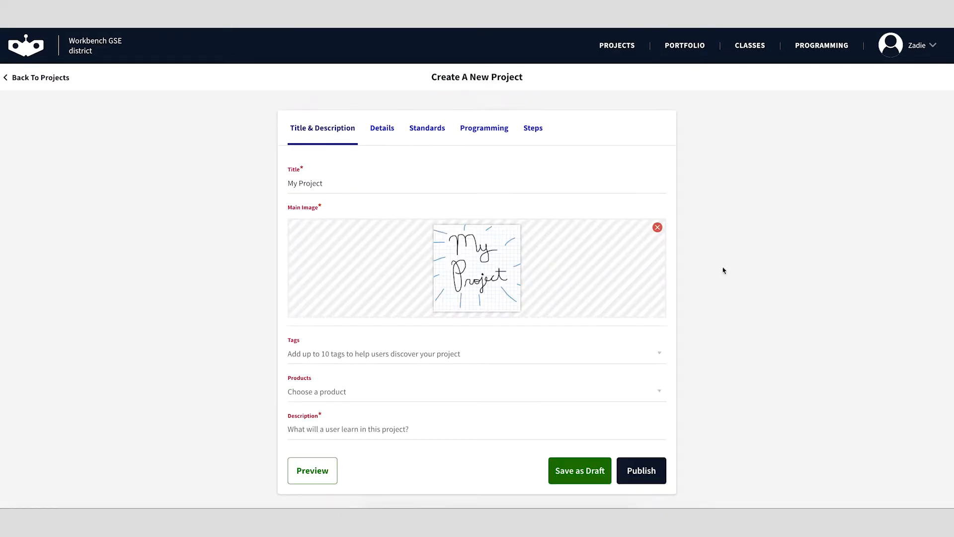
- Enter "This user will learn how to make a project!" as the project description
{"action": "scroll", "coordinate": [721, 269], "scroll_direction": "down", "scroll_amount": 2}
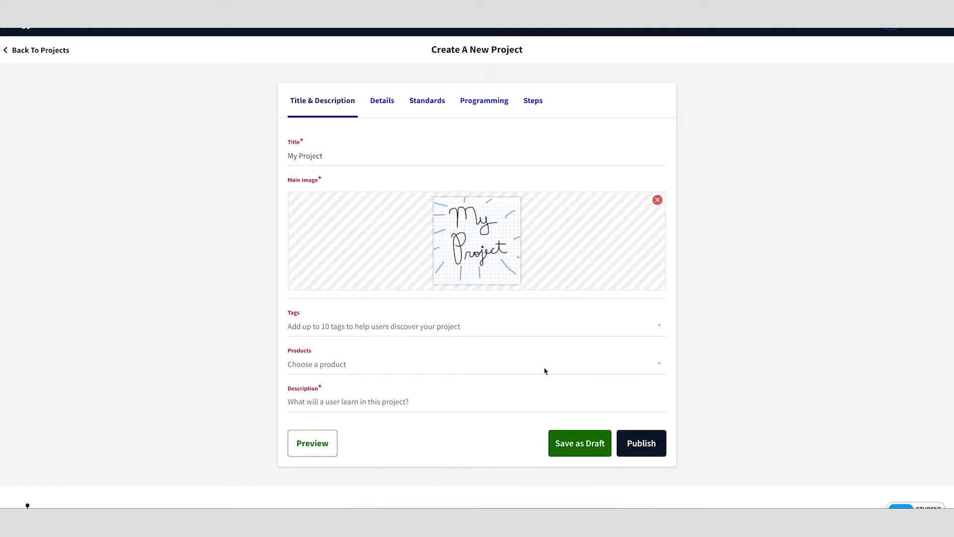
{"action": "left_click", "coordinate": [406, 403]}
{"action": "type", "text": "T"}
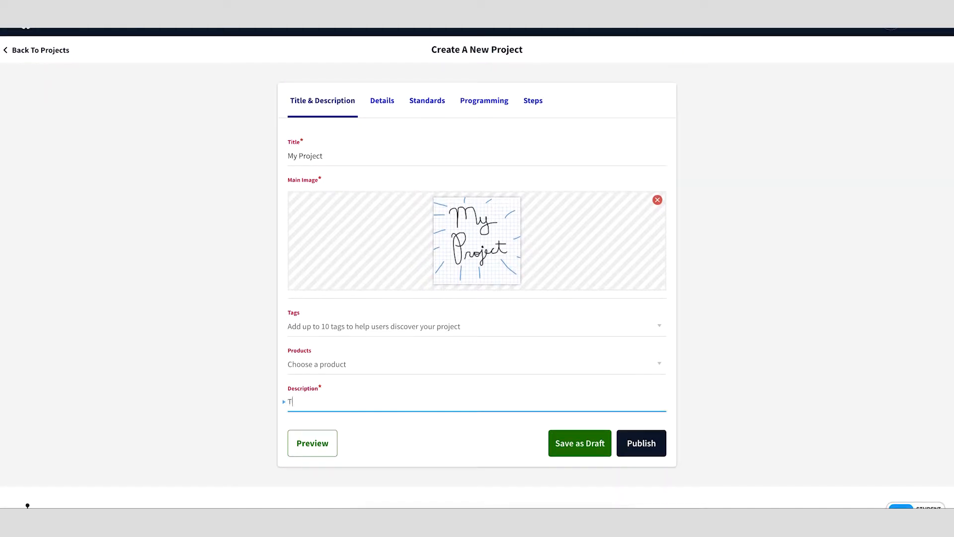
{"action": "type", "text": "his user will learn how to make a project!"}
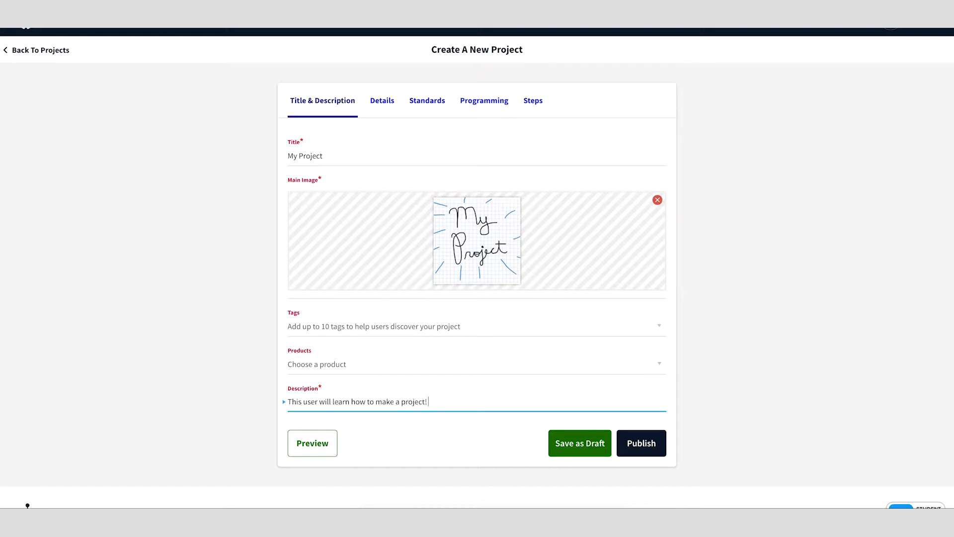
{"action": "left_click", "coordinate": [775, 360]}
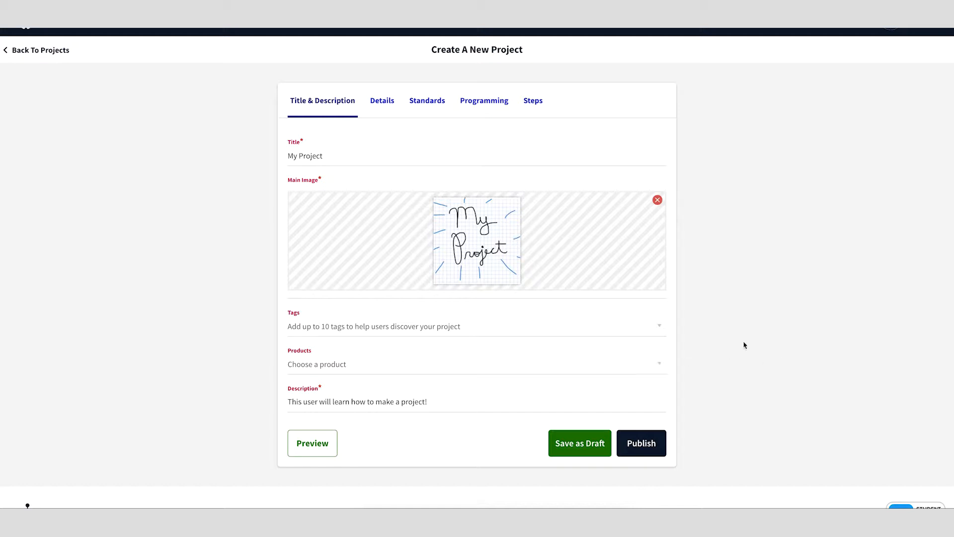
{"action": "left_click", "coordinate": [652, 365]}
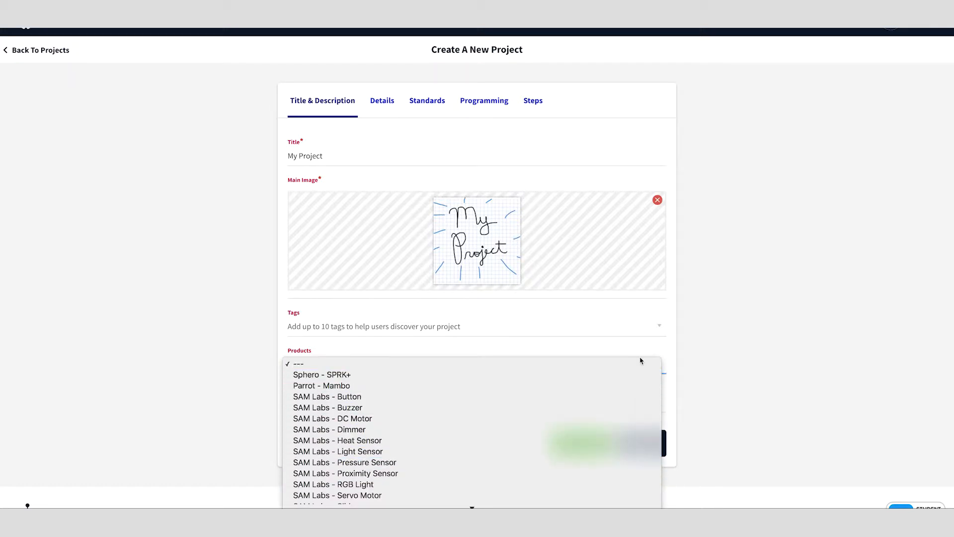
{"action": "left_click", "coordinate": [705, 356]}
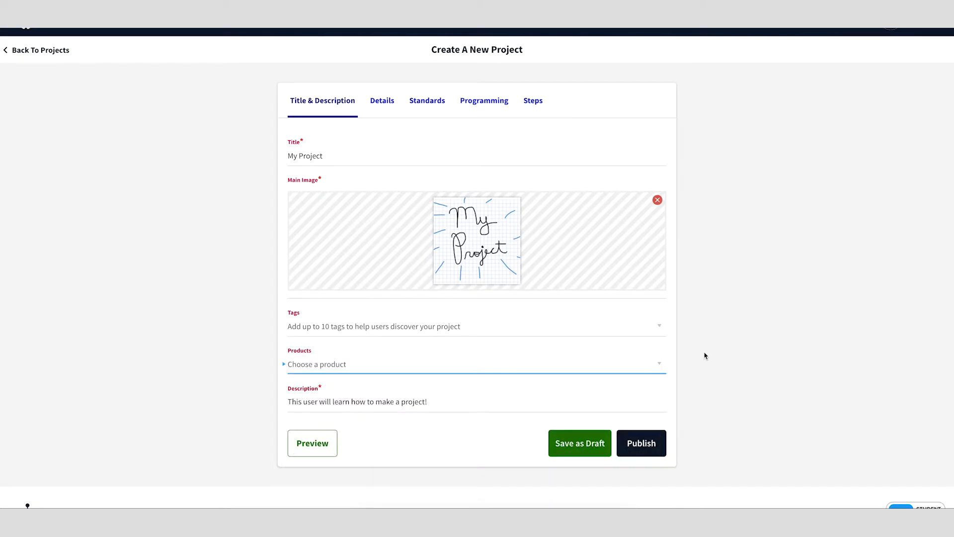
{"action": "left_click", "coordinate": [661, 327]}
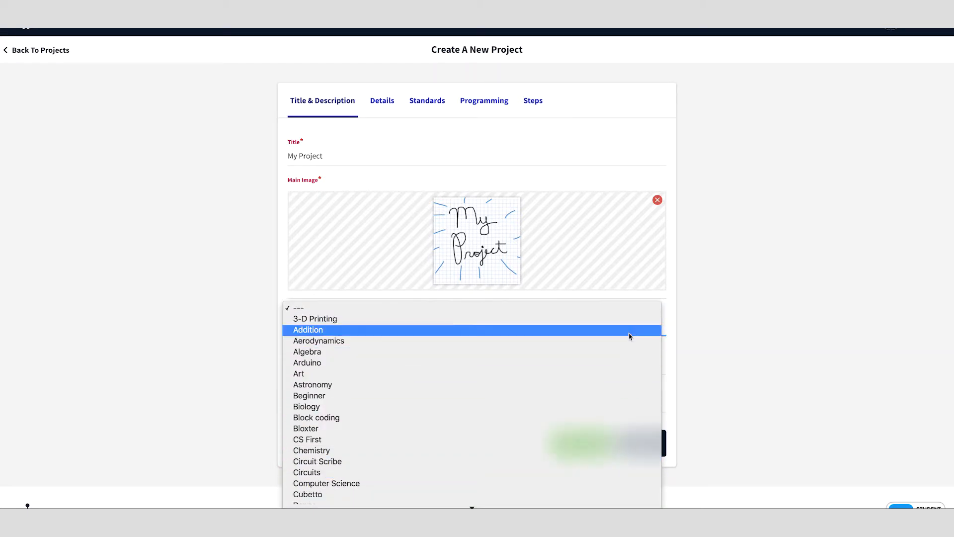
{"action": "left_click", "coordinate": [690, 317]}
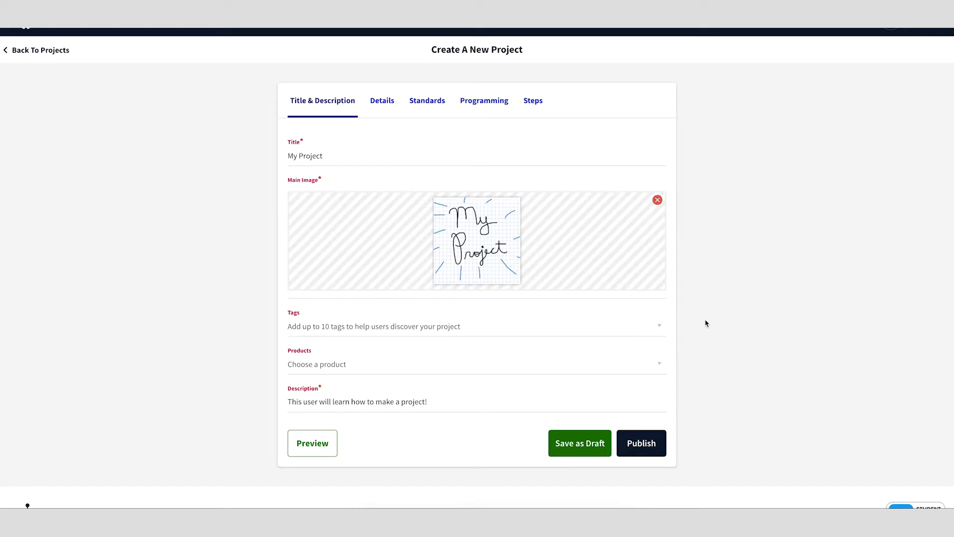
- Set the project's minimum grade to 3 and its maximum grade to 5
{"action": "left_click", "coordinate": [390, 102]}
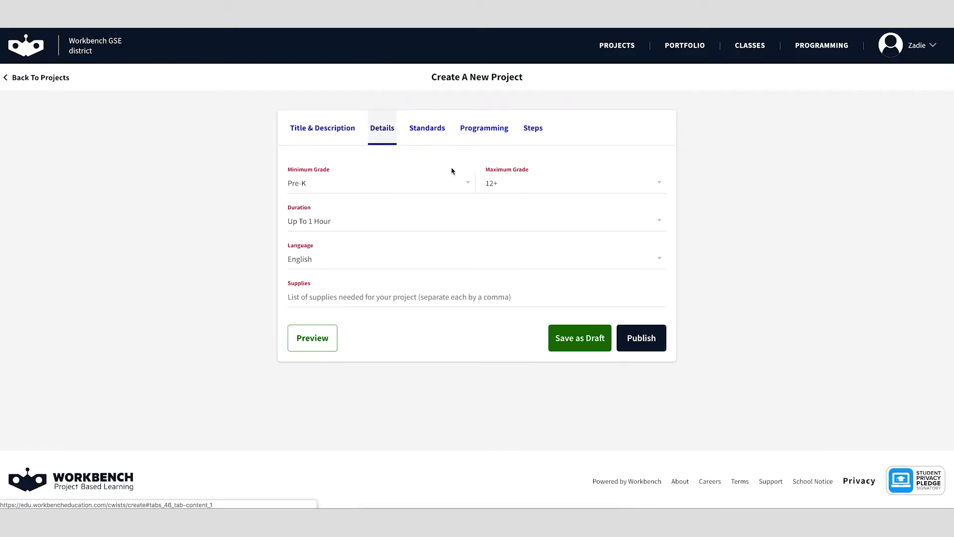
{"action": "left_click", "coordinate": [467, 184]}
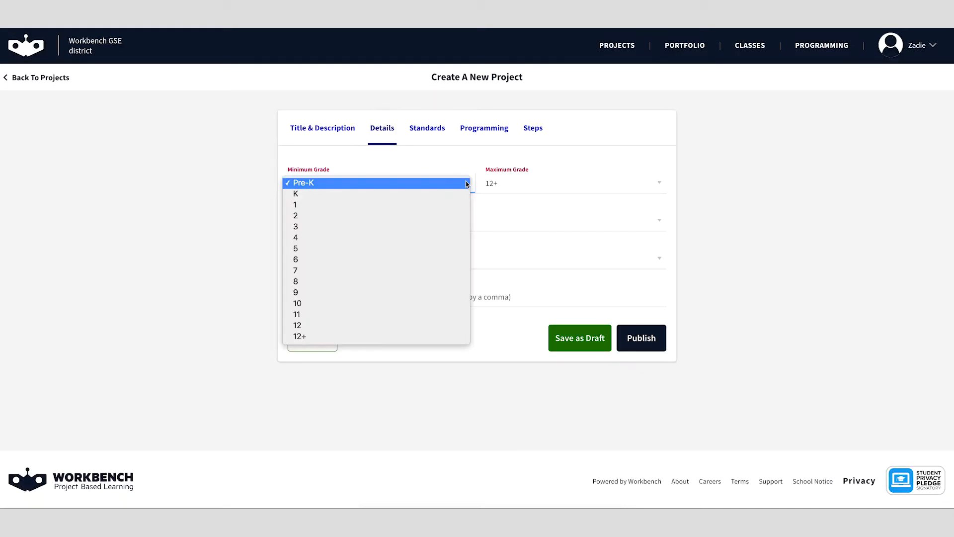
{"action": "left_click", "coordinate": [439, 228]}
{"action": "left_click", "coordinate": [571, 190]}
{"action": "left_click", "coordinate": [569, 97]}
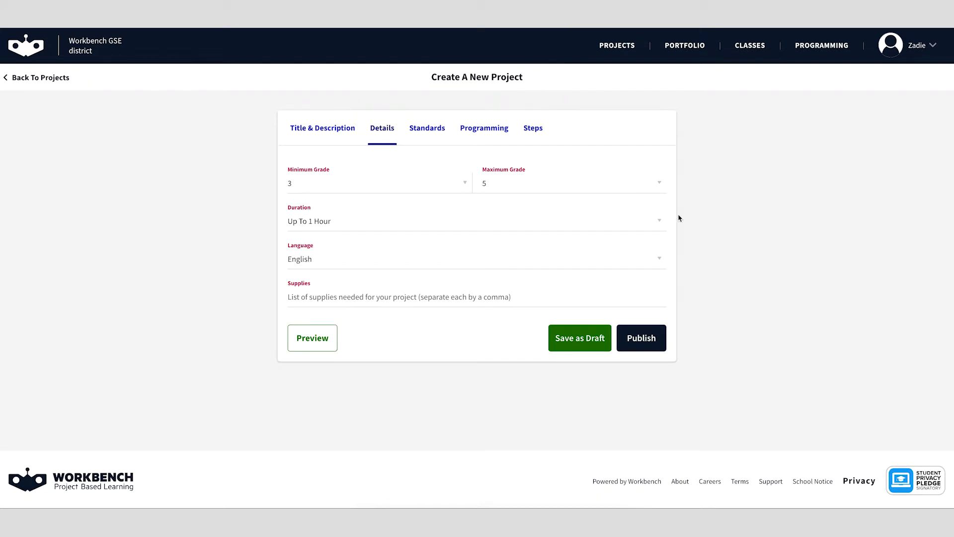
- Set the project duration to 4-6 Hours and list "A computer!" as the supplies
{"action": "left_click", "coordinate": [661, 225]}
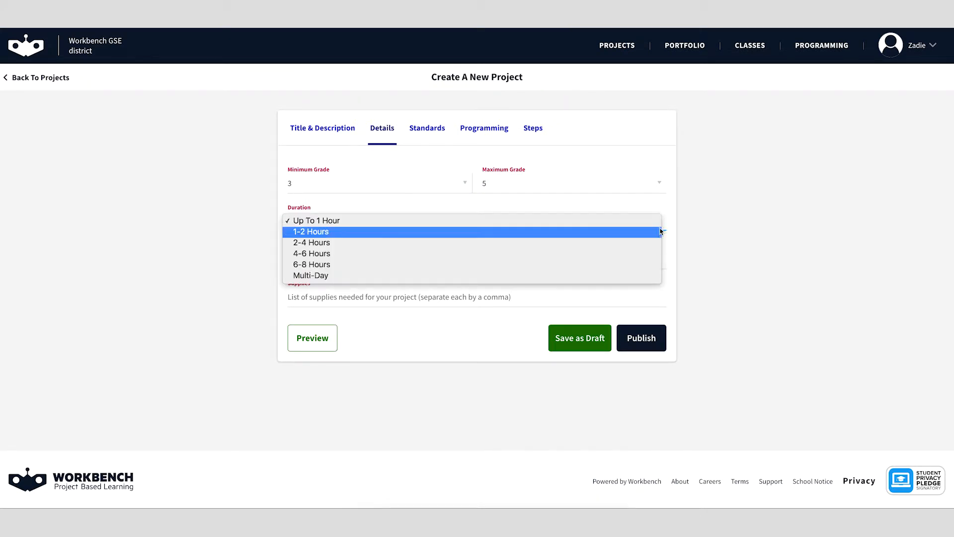
{"action": "left_click", "coordinate": [657, 253]}
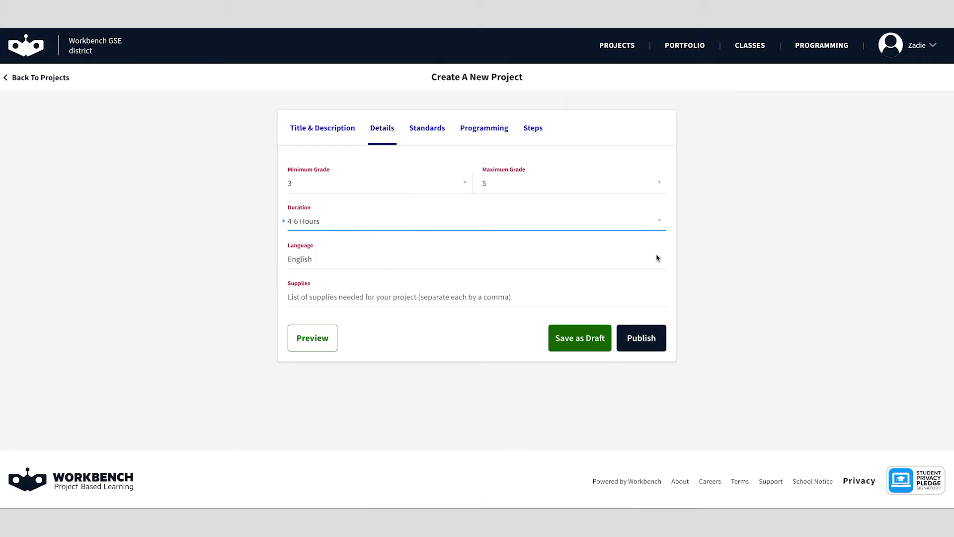
{"action": "left_click", "coordinate": [545, 299]}
{"action": "type", "text": "A computer!"}
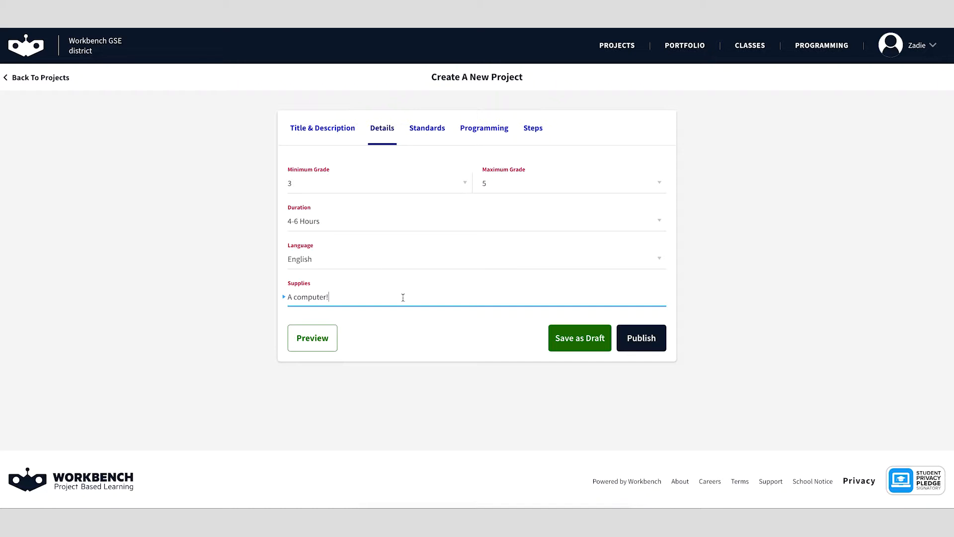
- Search the education standards for the keyword "math"
{"action": "left_click", "coordinate": [422, 131]}
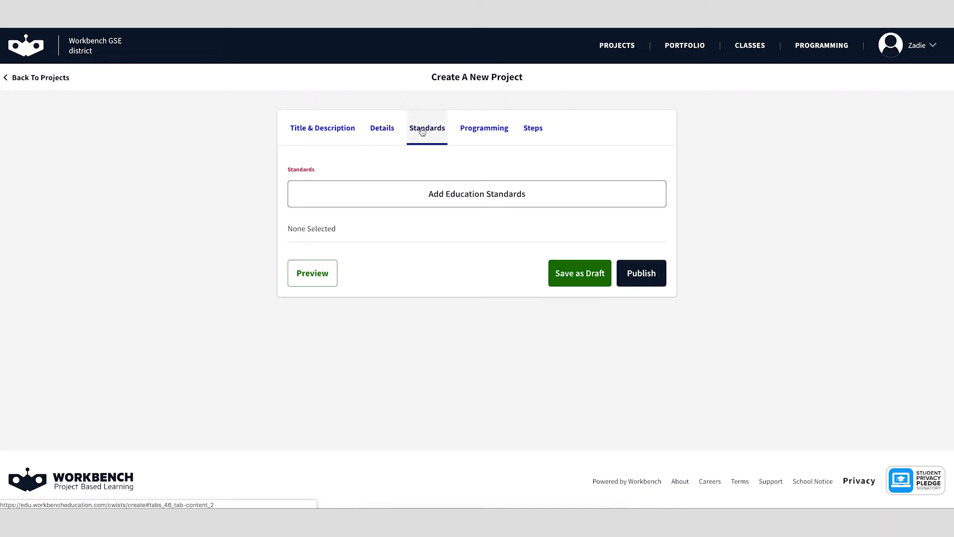
{"action": "left_click", "coordinate": [469, 199]}
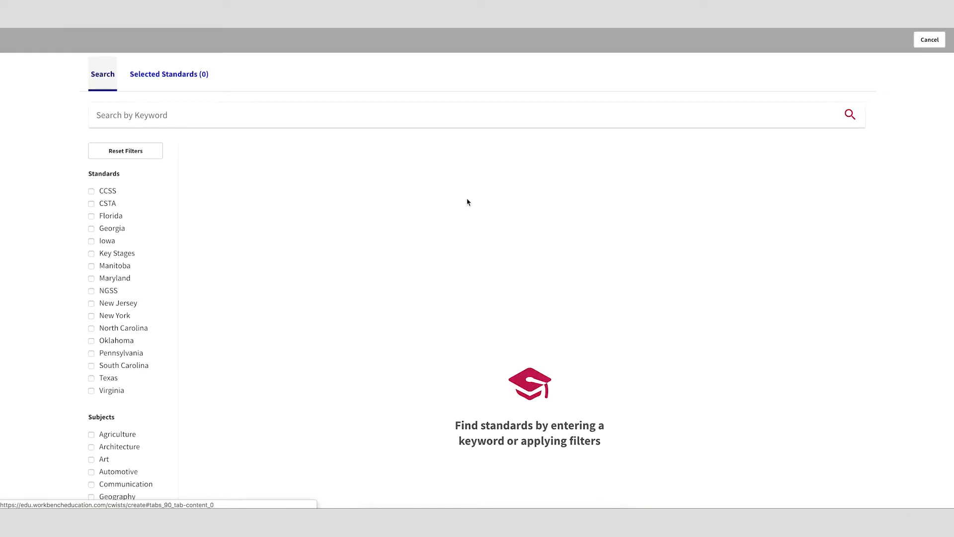
{"action": "scroll", "coordinate": [451, 208], "scroll_direction": "down", "scroll_amount": 3}
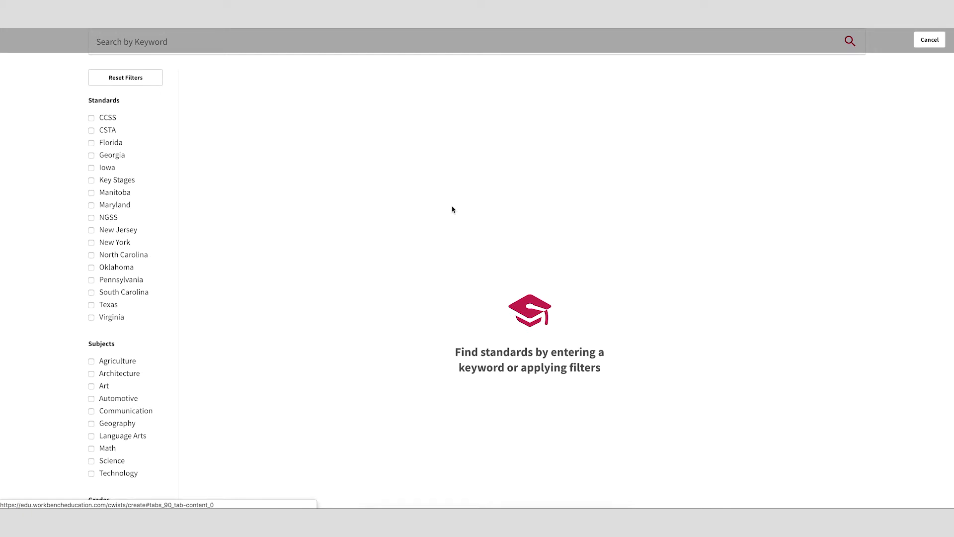
{"action": "scroll", "coordinate": [453, 209], "scroll_direction": "up", "scroll_amount": 1}
{"action": "scroll", "coordinate": [451, 209], "scroll_direction": "up", "scroll_amount": 1}
{"action": "left_click", "coordinate": [281, 109]}
{"action": "type", "text": "math"}
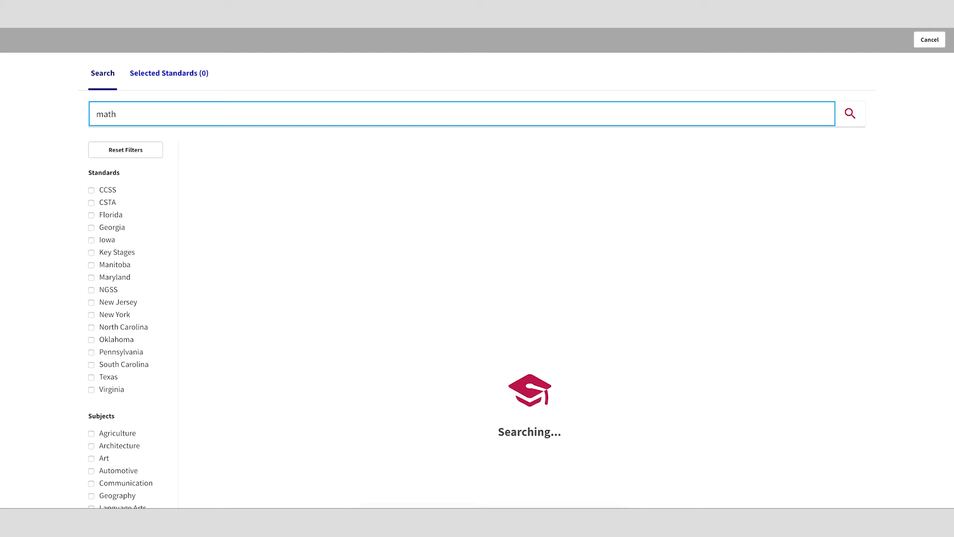
{"action": "left_click", "coordinate": [852, 122]}
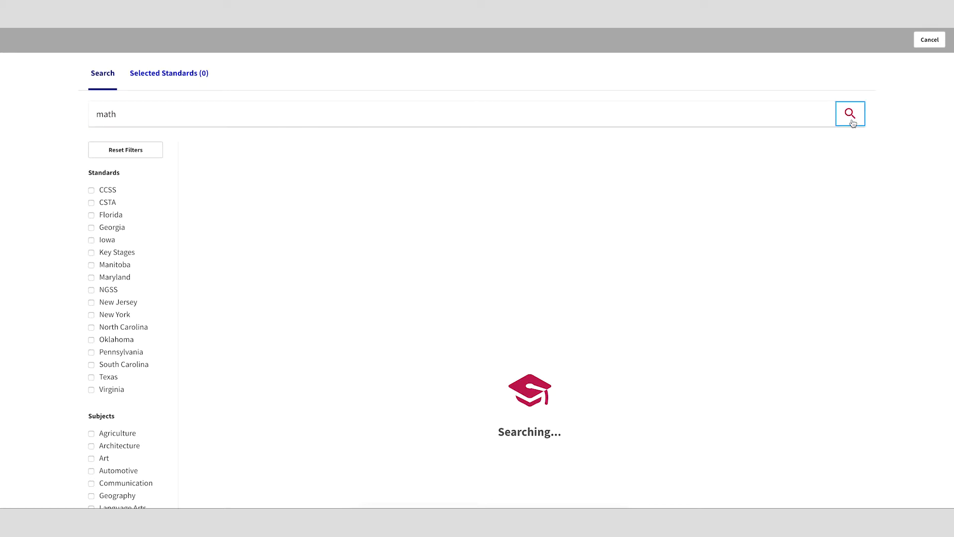
- Select the standard CCSS.Math.Content.HSA-REI.B.3 from the results and add it to the project
{"action": "scroll", "coordinate": [646, 239], "scroll_direction": "down", "scroll_amount": 3}
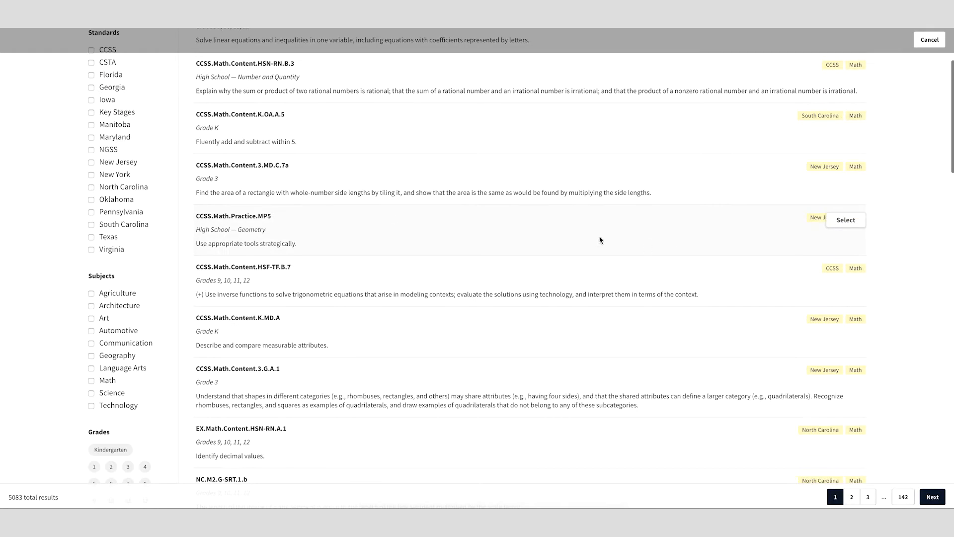
{"action": "scroll", "coordinate": [722, 139], "scroll_direction": "up", "scroll_amount": 3}
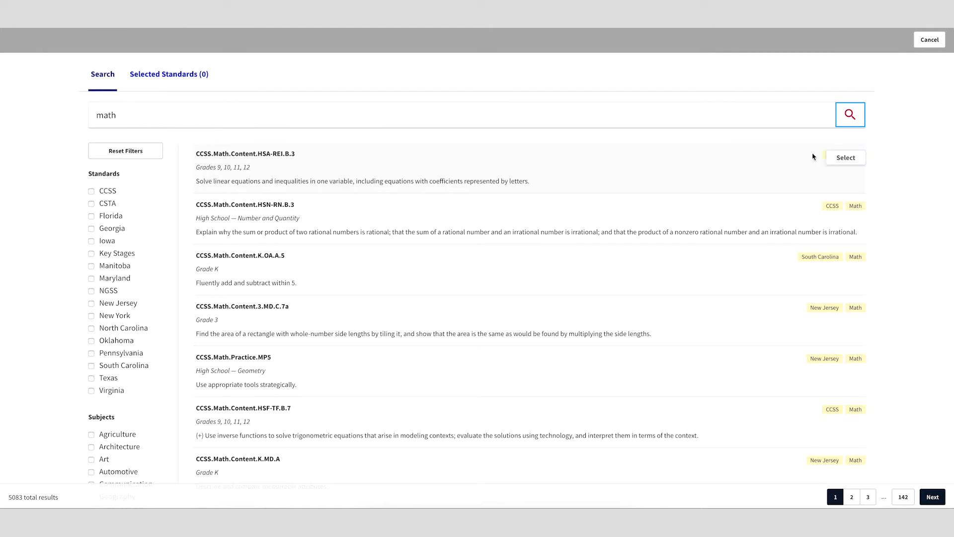
{"action": "left_click", "coordinate": [839, 160]}
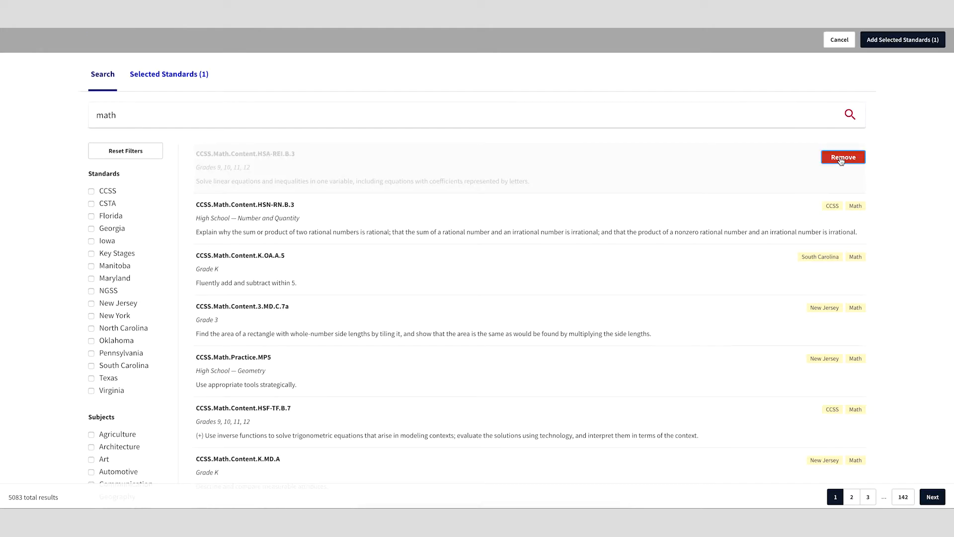
{"action": "left_click", "coordinate": [914, 40]}
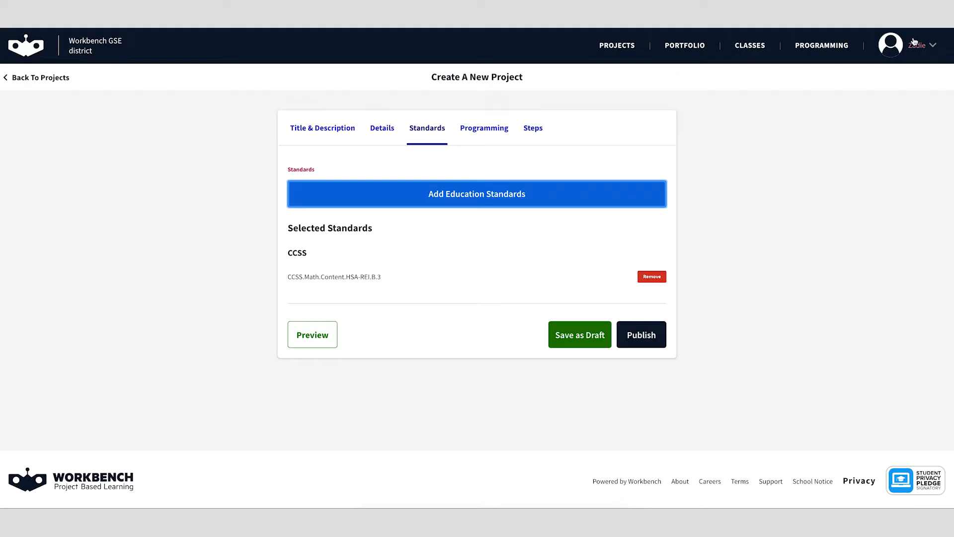
{"action": "left_click", "coordinate": [816, 174]}
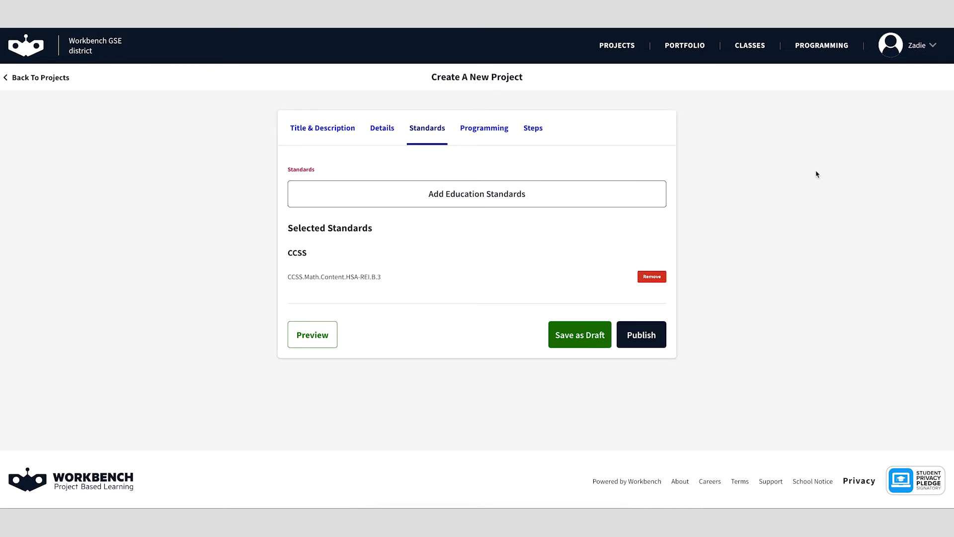
- Enable the programming canvas and link the existing program "CS Basics 2: Block Code" as the project's default program
{"action": "left_click", "coordinate": [486, 130]}
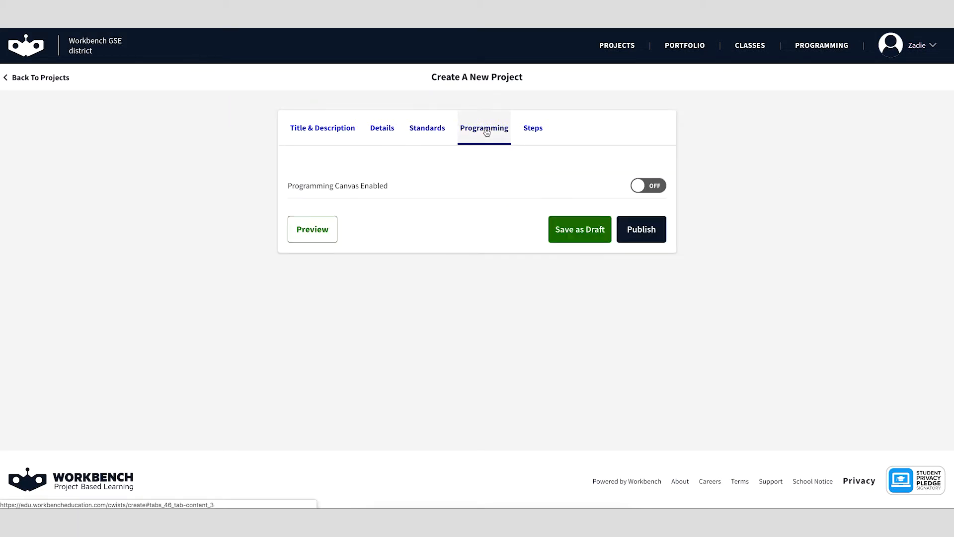
{"action": "left_click", "coordinate": [657, 192]}
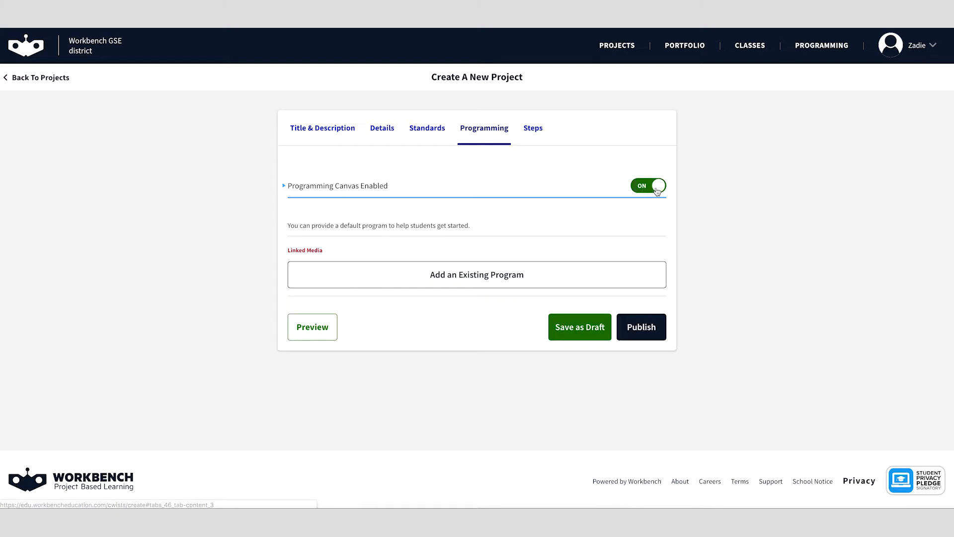
{"action": "left_click", "coordinate": [683, 219]}
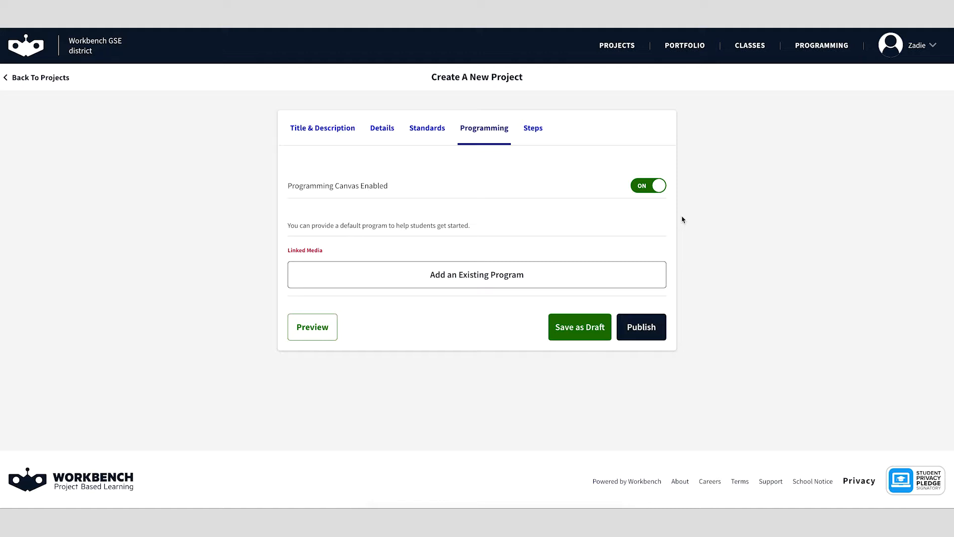
{"action": "left_click", "coordinate": [530, 274]}
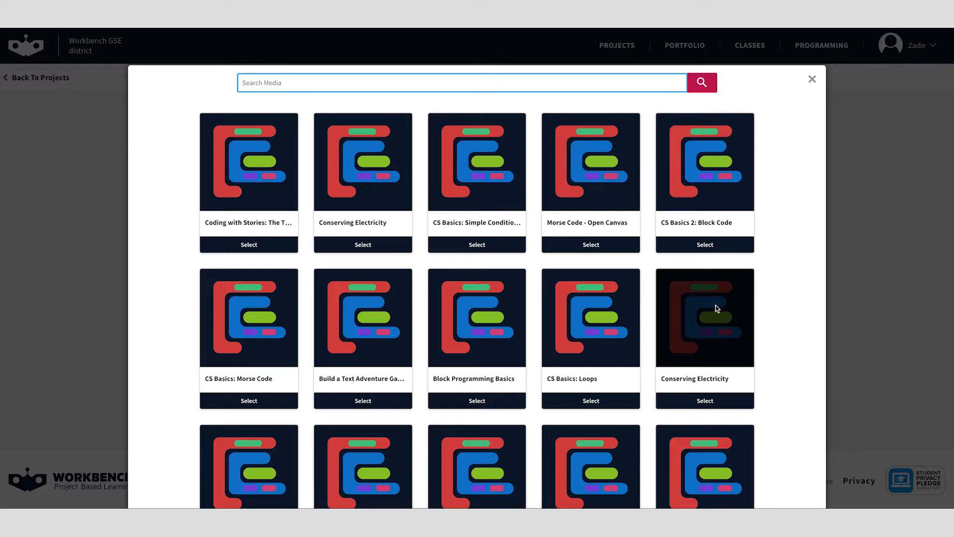
{"action": "left_click", "coordinate": [723, 167]}
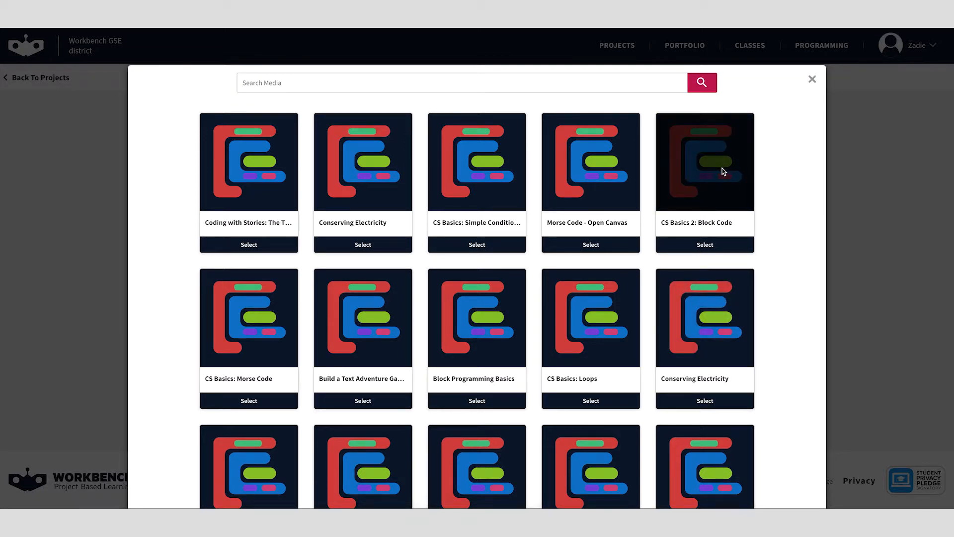
{"action": "left_click", "coordinate": [705, 246]}
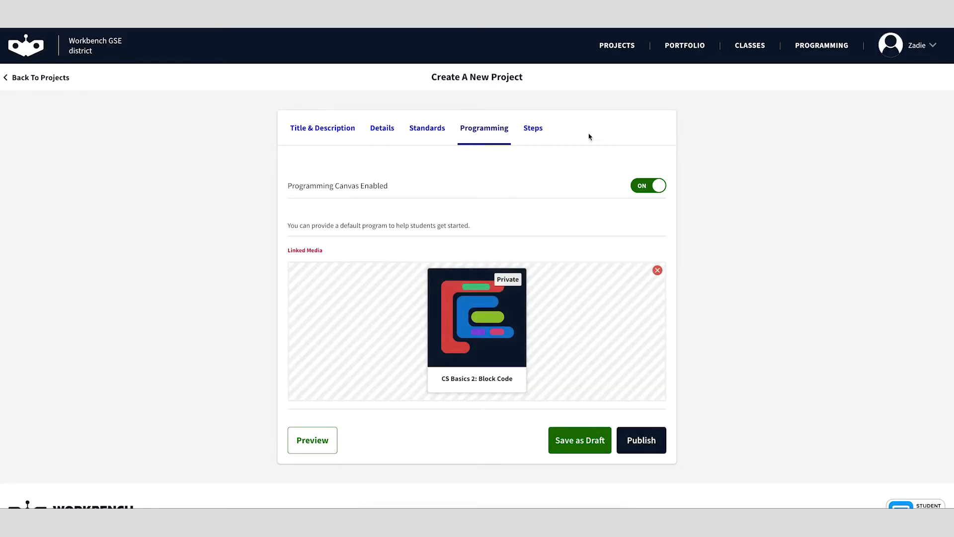
- Open the project's steps section and title the first step "Step 1"
{"action": "left_click", "coordinate": [541, 130]}
{"action": "scroll", "coordinate": [740, 147], "scroll_direction": "down", "scroll_amount": 1}
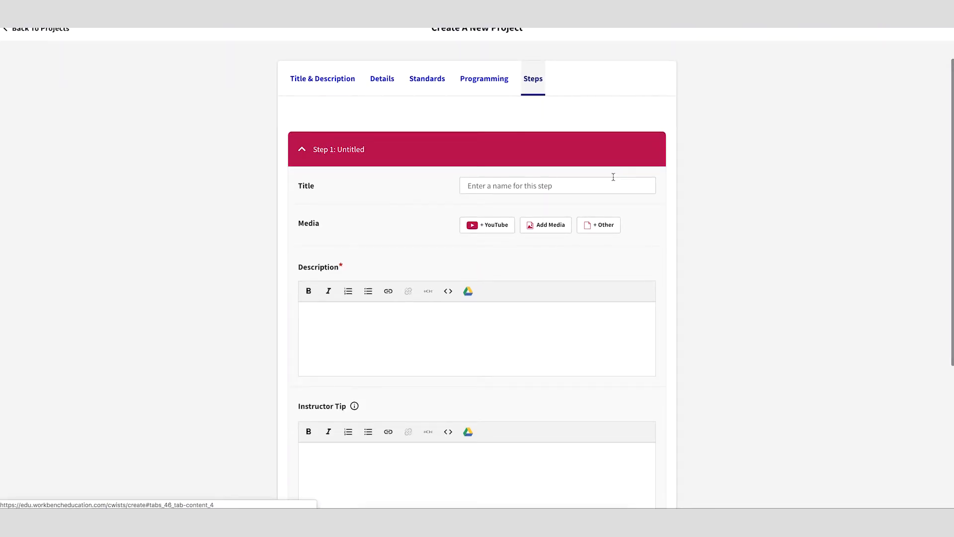
{"action": "left_click", "coordinate": [609, 180]}
{"action": "type", "text": "Step 1"}
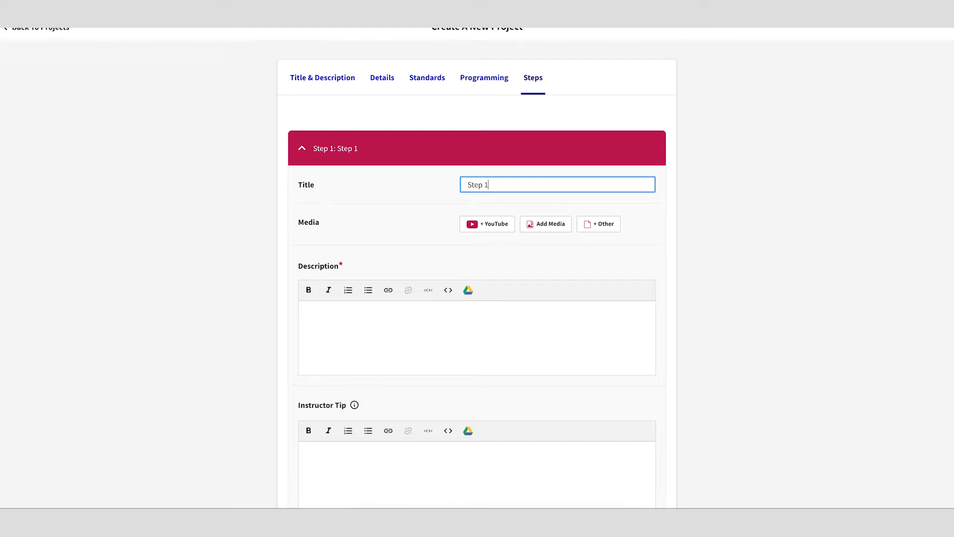
{"action": "left_click", "coordinate": [701, 205]}
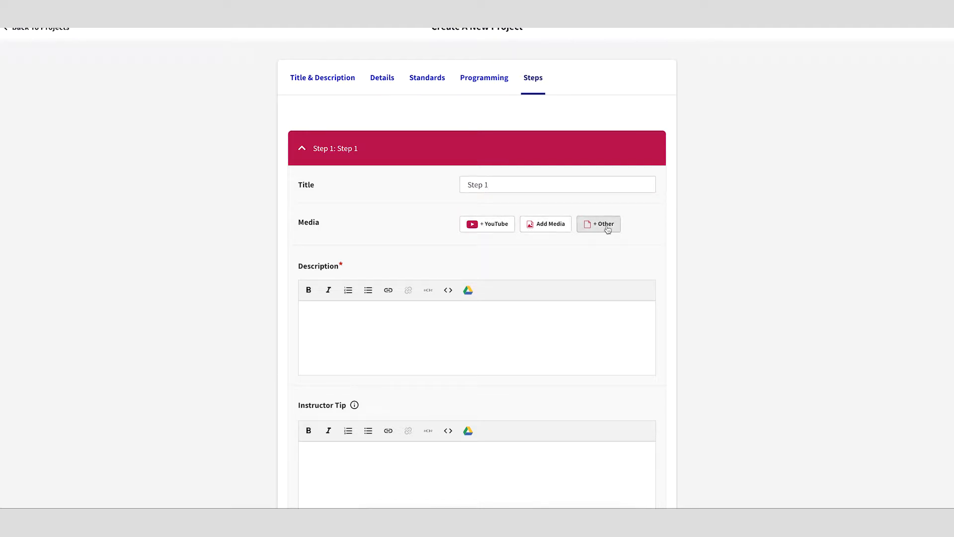
{"action": "left_click", "coordinate": [482, 232]}
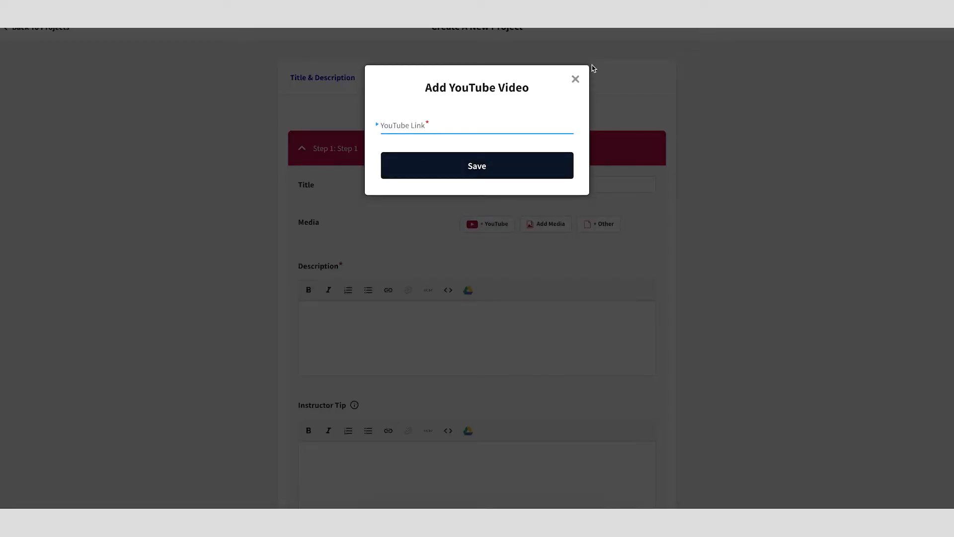
{"action": "left_click", "coordinate": [575, 79]}
{"action": "left_click", "coordinate": [528, 223]}
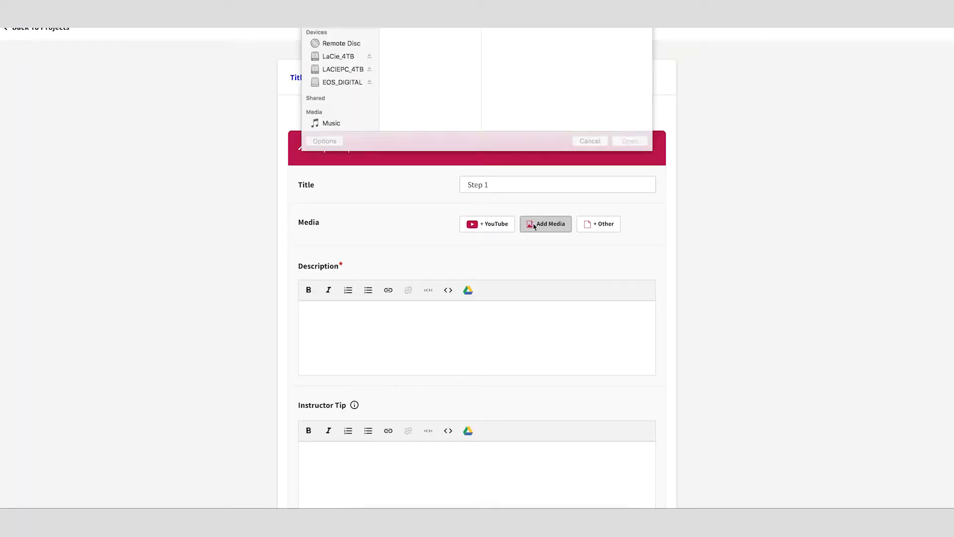
{"action": "scroll", "coordinate": [427, 122], "scroll_direction": "up", "scroll_amount": 3}
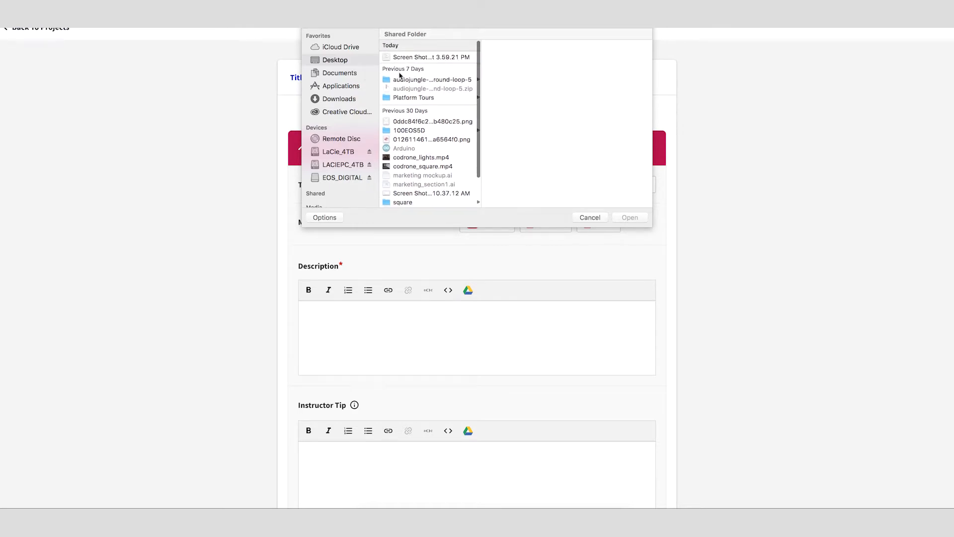
{"action": "left_click", "coordinate": [593, 221]}
{"action": "left_click", "coordinate": [594, 223]}
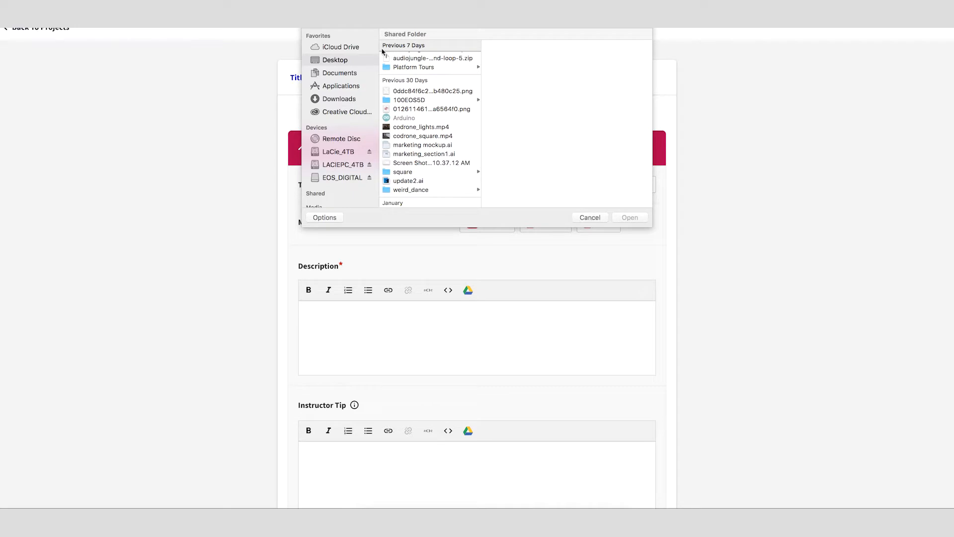
{"action": "left_click", "coordinate": [595, 217]}
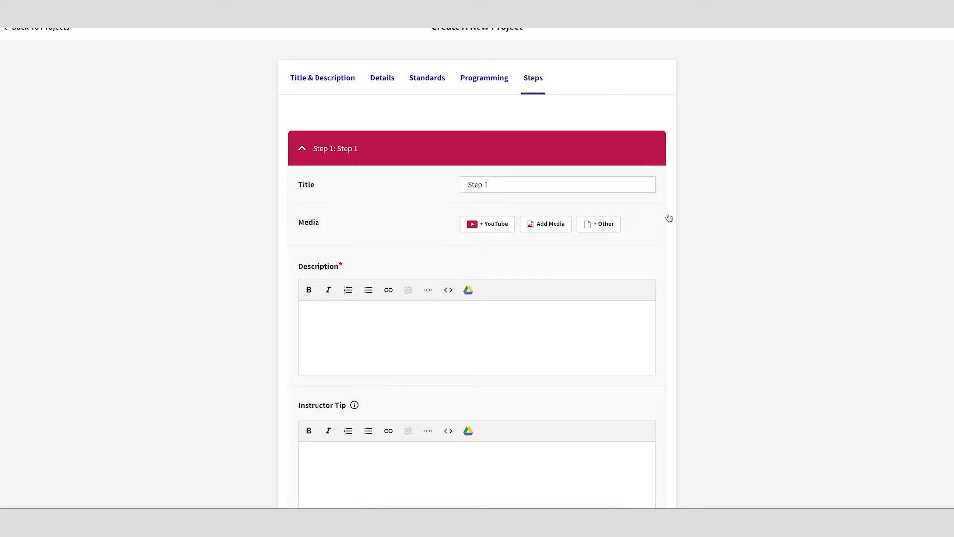
- Enter "This is the main substance of the step!" as the step's description and make the word "substance" bold
{"action": "scroll", "coordinate": [706, 211], "scroll_direction": "down", "scroll_amount": 1}
{"action": "left_click", "coordinate": [613, 277]}
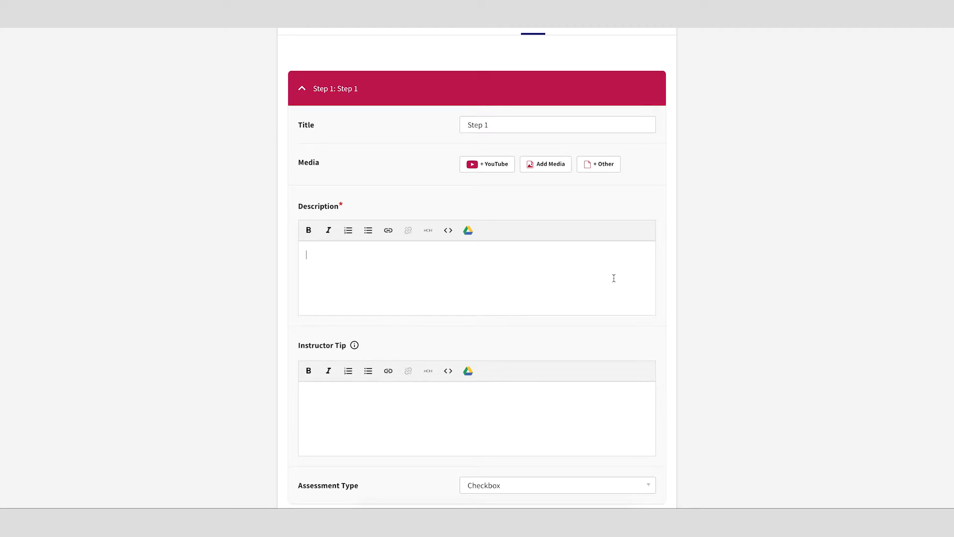
{"action": "type", "text": "This is the main substance of the step!"}
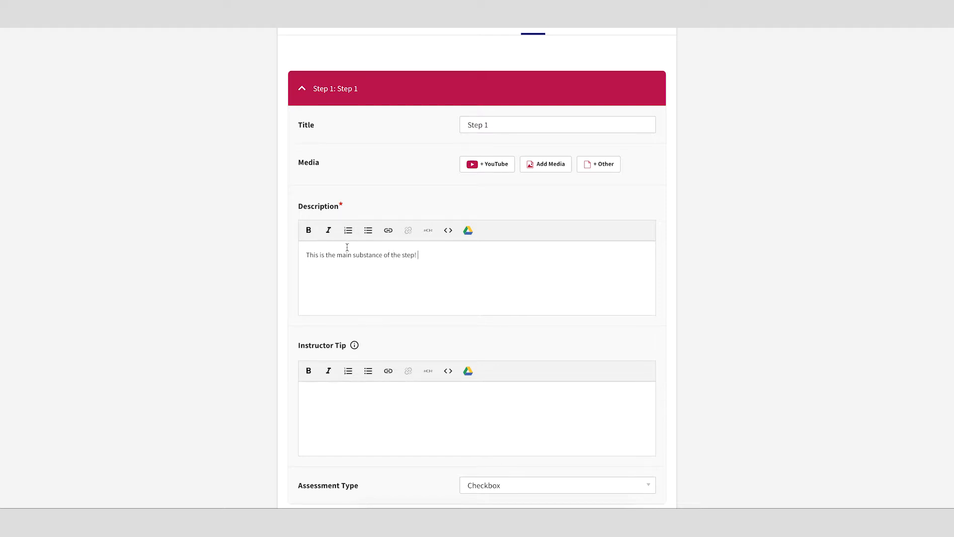
{"action": "left_click_drag", "start_coordinate": [353, 255], "coordinate": [375, 255]}
{"action": "left_click", "coordinate": [308, 229]}
{"action": "left_click", "coordinate": [458, 260]}
- Enter "The student can't see this!" as the step's instructor tip and view the available assessment types
{"action": "scroll", "coordinate": [740, 210], "scroll_direction": "down", "scroll_amount": 3}
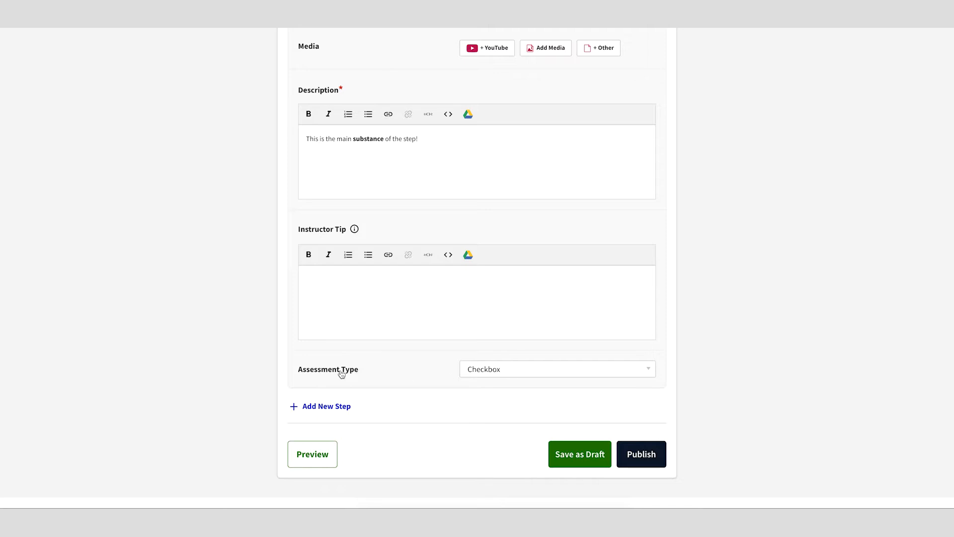
{"action": "scroll", "coordinate": [364, 374], "scroll_direction": "down", "scroll_amount": 1}
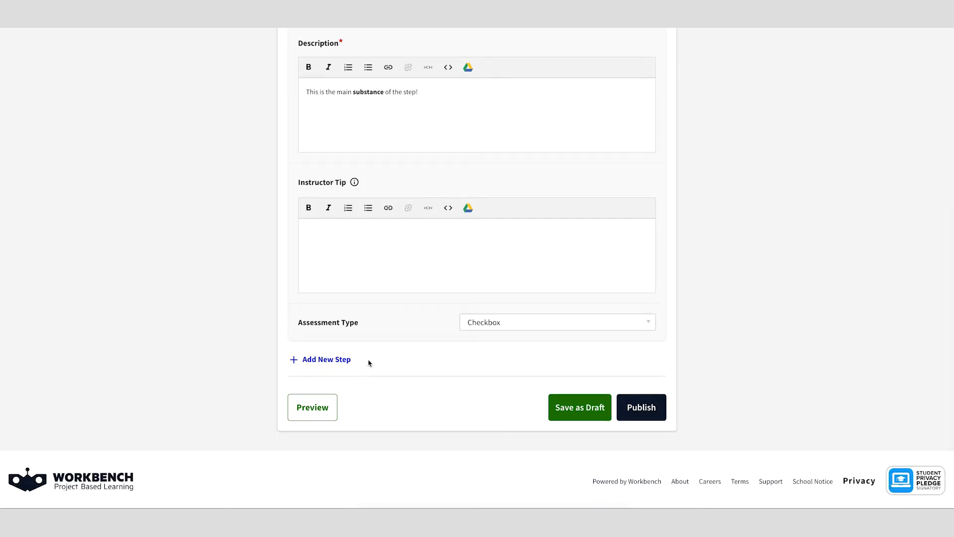
{"action": "left_click", "coordinate": [389, 265]}
{"action": "type", "text": "The student can't see this!"}
{"action": "left_click", "coordinate": [653, 325]}
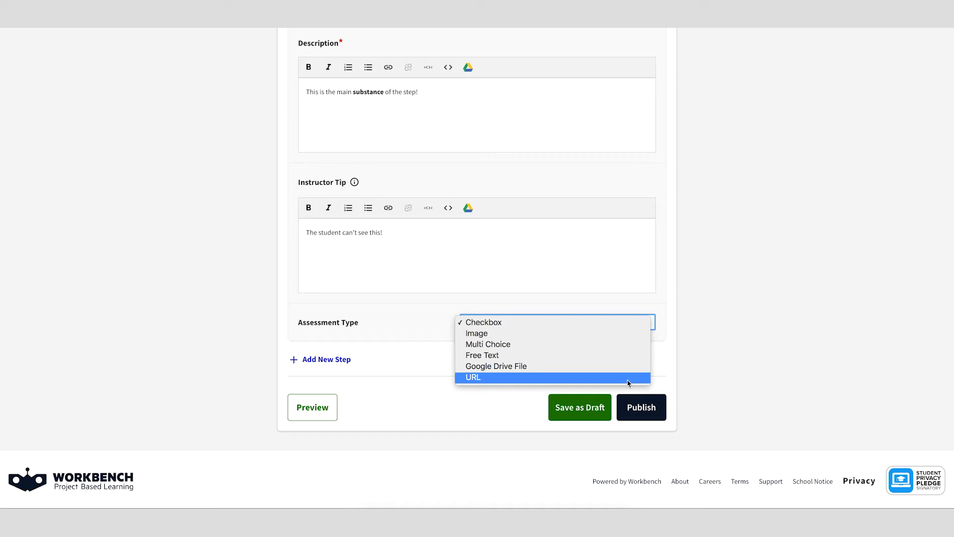
{"action": "left_click", "coordinate": [658, 366]}
- Add a second step to the project and title it "Step 1"
{"action": "scroll", "coordinate": [658, 367], "scroll_direction": "up", "scroll_amount": 1}
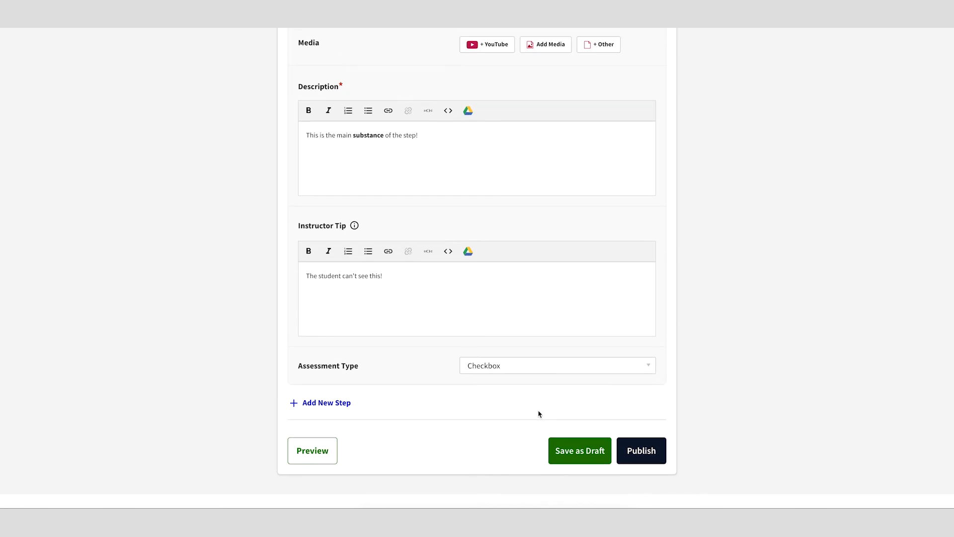
{"action": "left_click", "coordinate": [328, 408]}
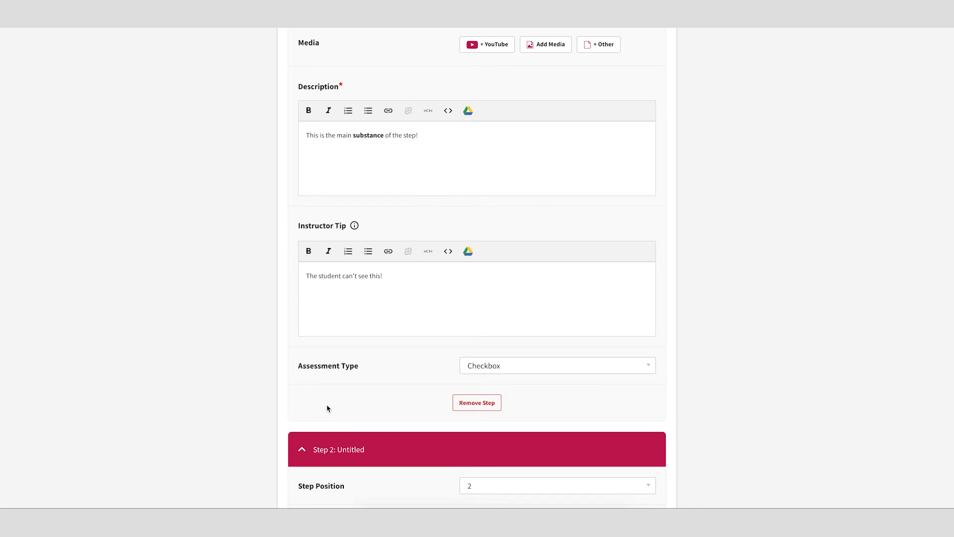
{"action": "scroll", "coordinate": [329, 405], "scroll_direction": "down", "scroll_amount": 6}
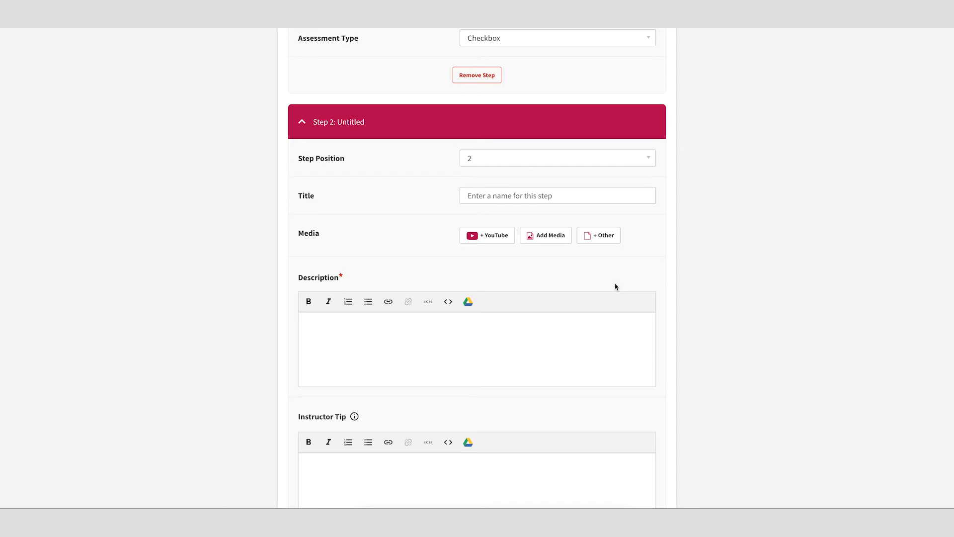
{"action": "left_click", "coordinate": [587, 199]}
{"action": "type", "text": "Step 1"}
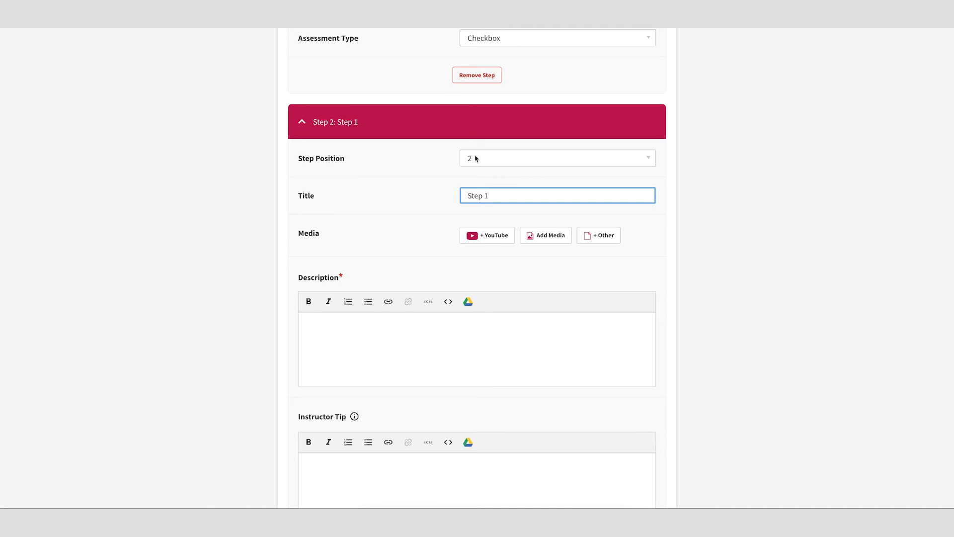
{"action": "left_click", "coordinate": [401, 176]}
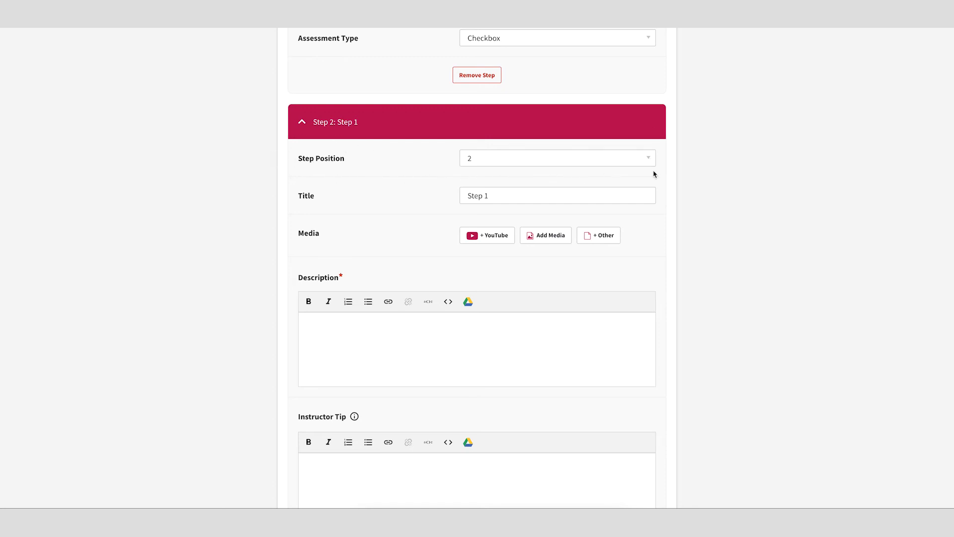
- Move the newly added step to position 1, ahead of the original step
{"action": "left_click", "coordinate": [649, 158]}
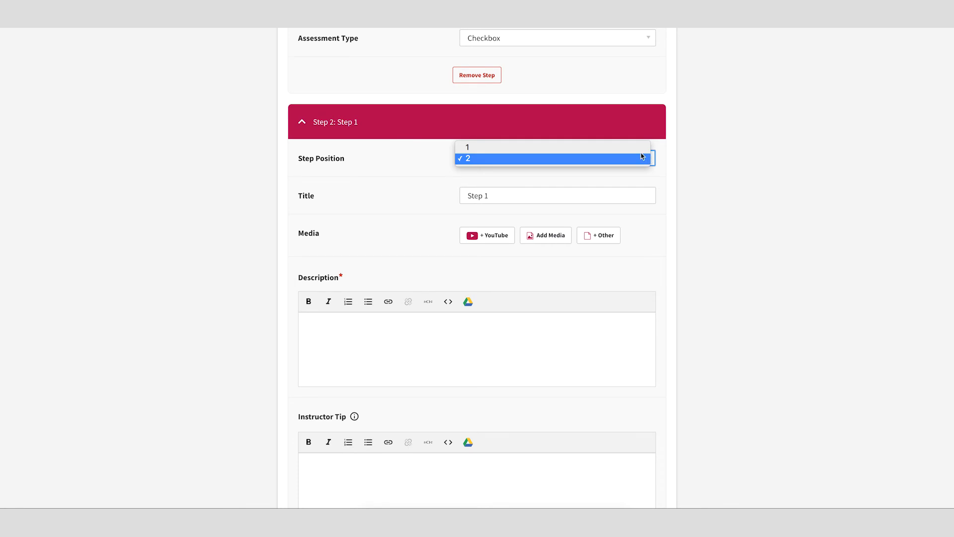
{"action": "left_click", "coordinate": [641, 158]}
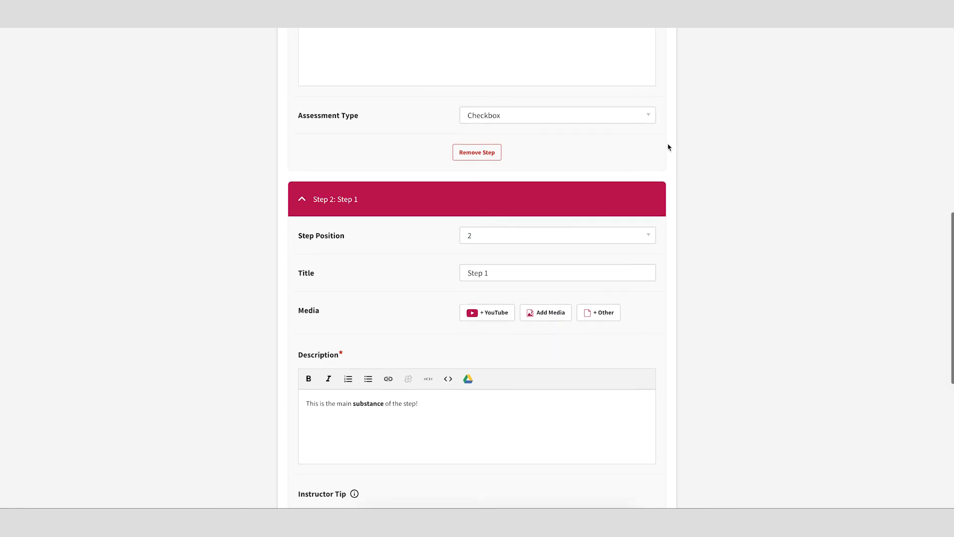
{"action": "scroll", "coordinate": [669, 148], "scroll_direction": "up", "scroll_amount": 10}
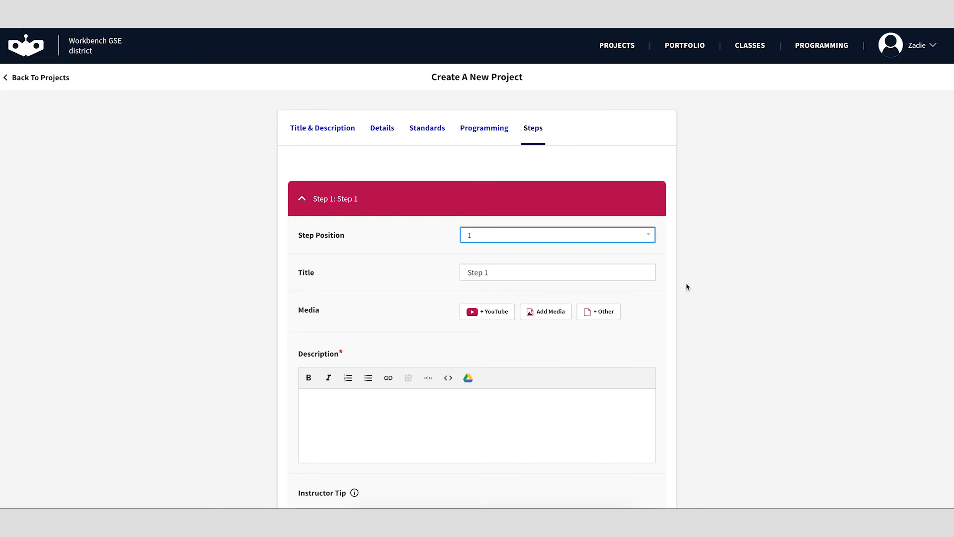
- Enter "This is the first step now." as the description of the step in position 1
{"action": "scroll", "coordinate": [688, 287], "scroll_direction": "down", "scroll_amount": 2}
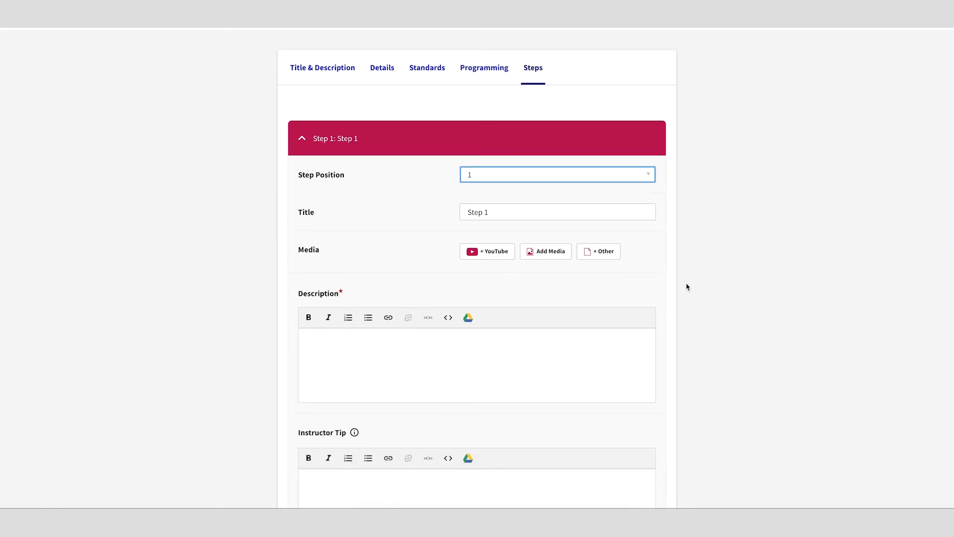
{"action": "left_click", "coordinate": [601, 362]}
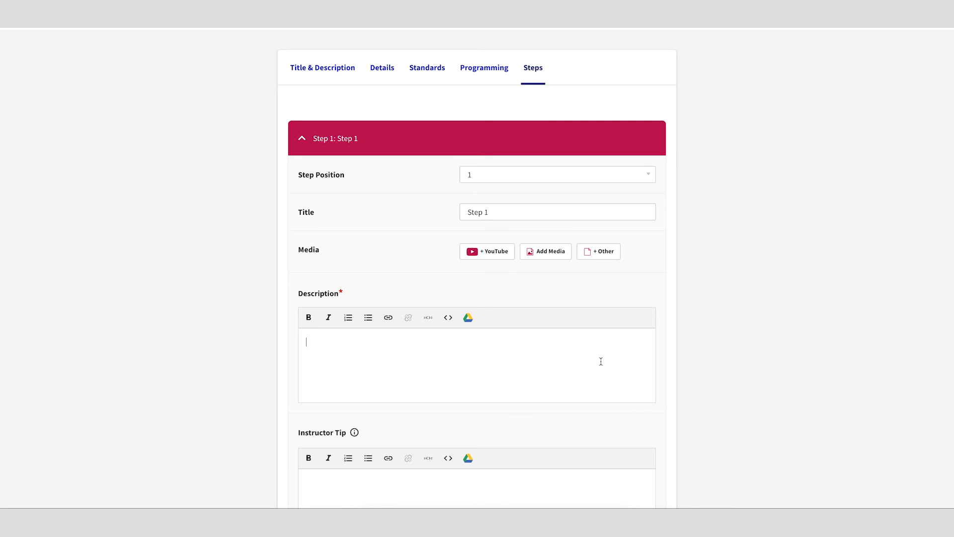
{"action": "type", "text": "This is the first step now."}
- Preview the project, examine its instructions, supplies, standards and linked program, and close the preview
{"action": "scroll", "coordinate": [478, 268], "scroll_direction": "down", "scroll_amount": 1}
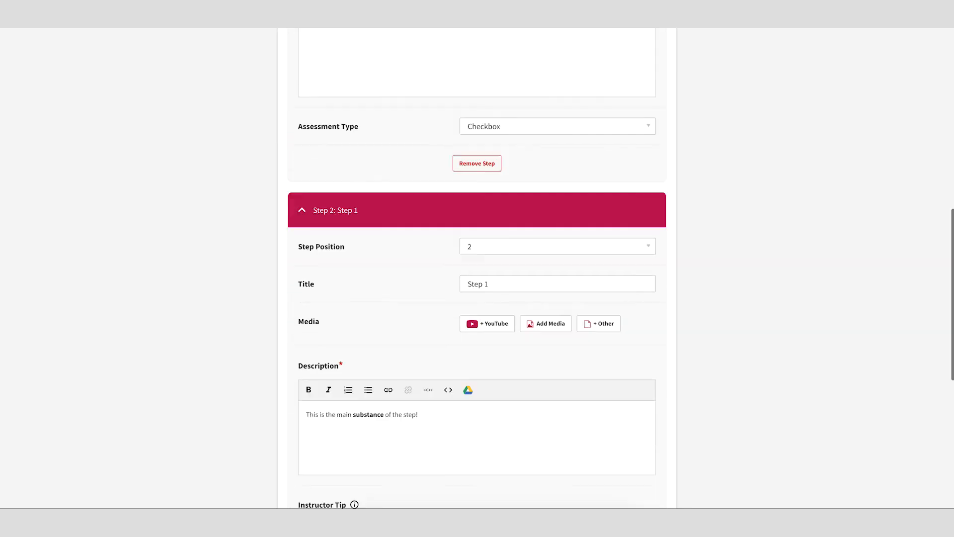
{"action": "scroll", "coordinate": [539, 447], "scroll_direction": "down", "scroll_amount": 7}
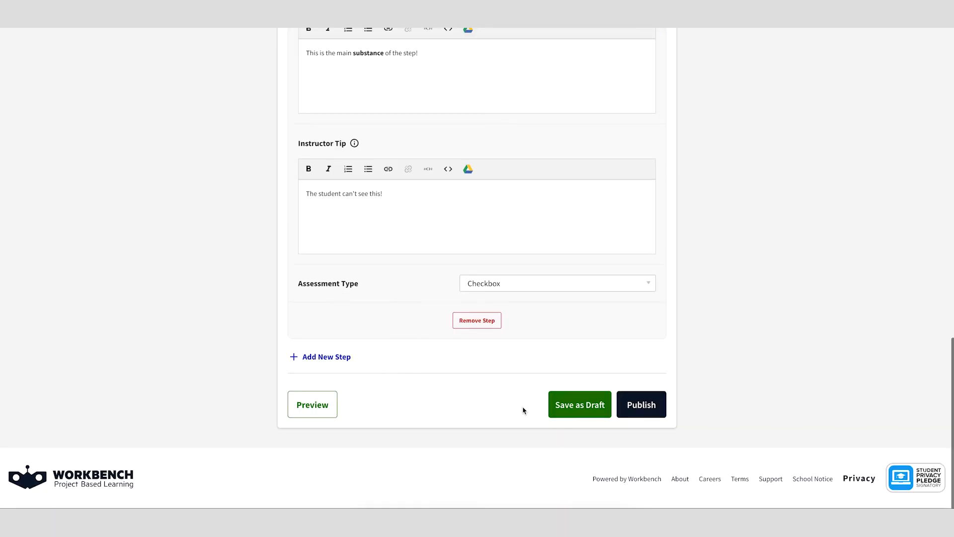
{"action": "left_click", "coordinate": [306, 407]}
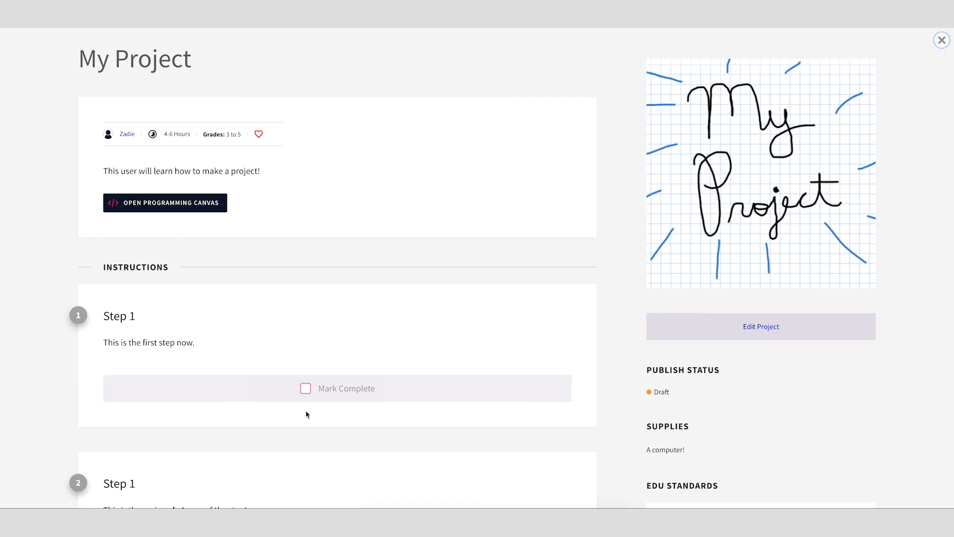
{"action": "scroll", "coordinate": [603, 208], "scroll_direction": "down", "scroll_amount": 6}
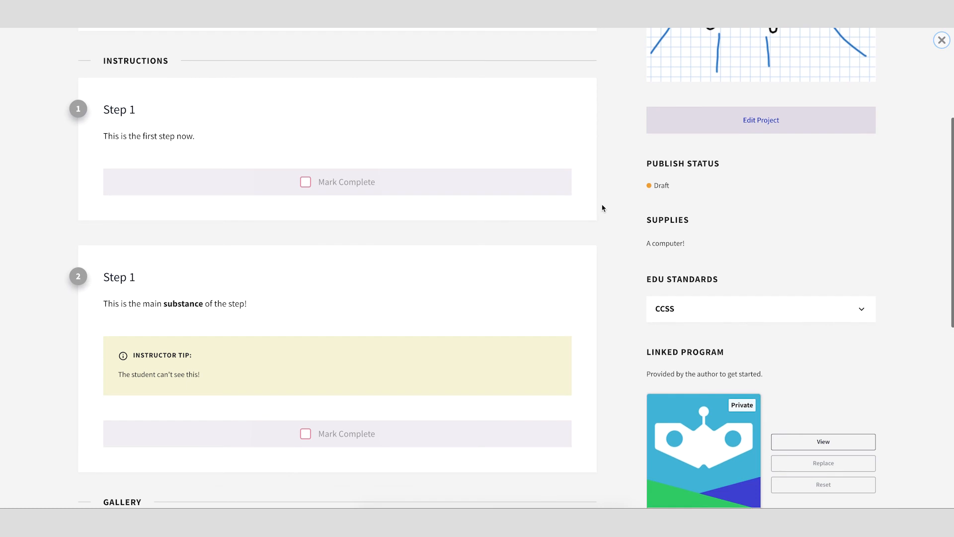
{"action": "scroll", "coordinate": [603, 207], "scroll_direction": "up", "scroll_amount": 6}
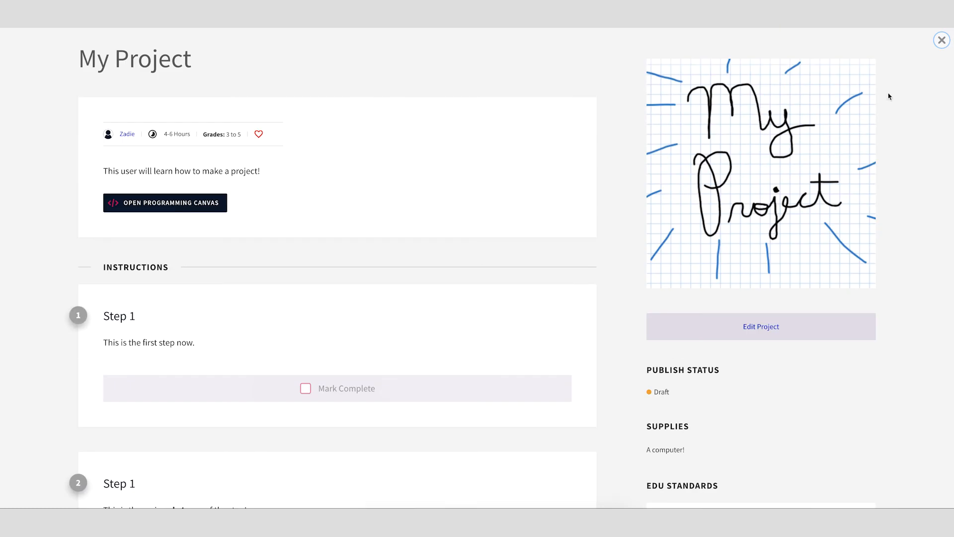
{"action": "left_click", "coordinate": [941, 40]}
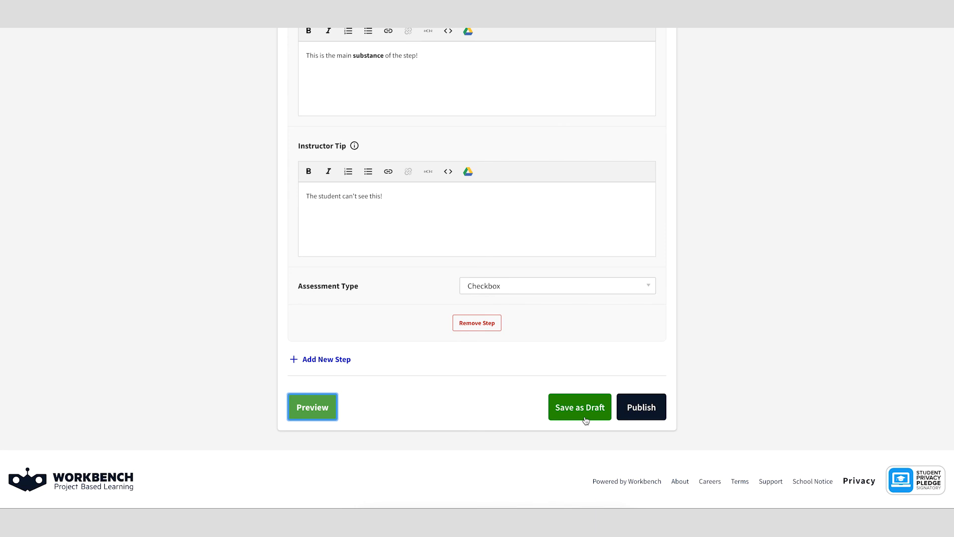
- Start publishing the project to open its visibility options
{"action": "left_click", "coordinate": [727, 376]}
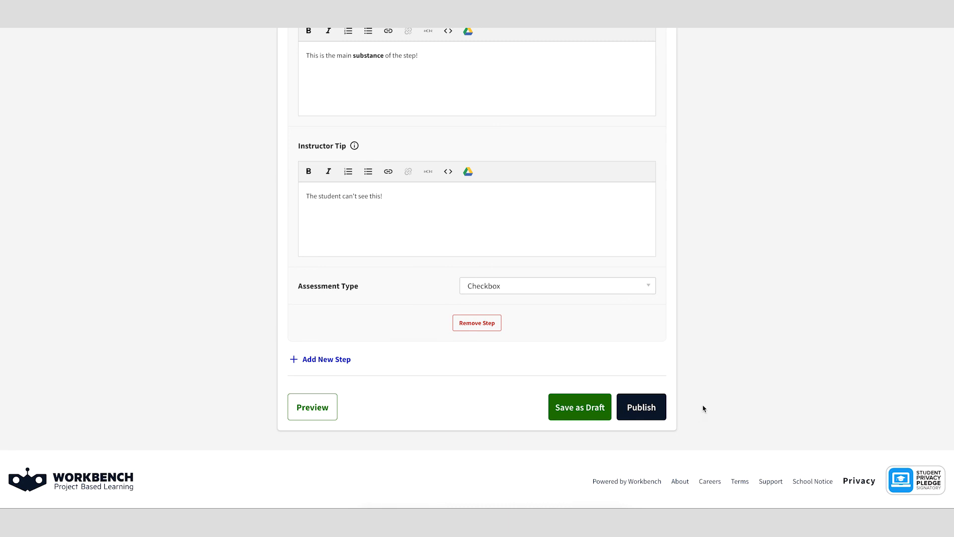
{"action": "left_click", "coordinate": [648, 413]}
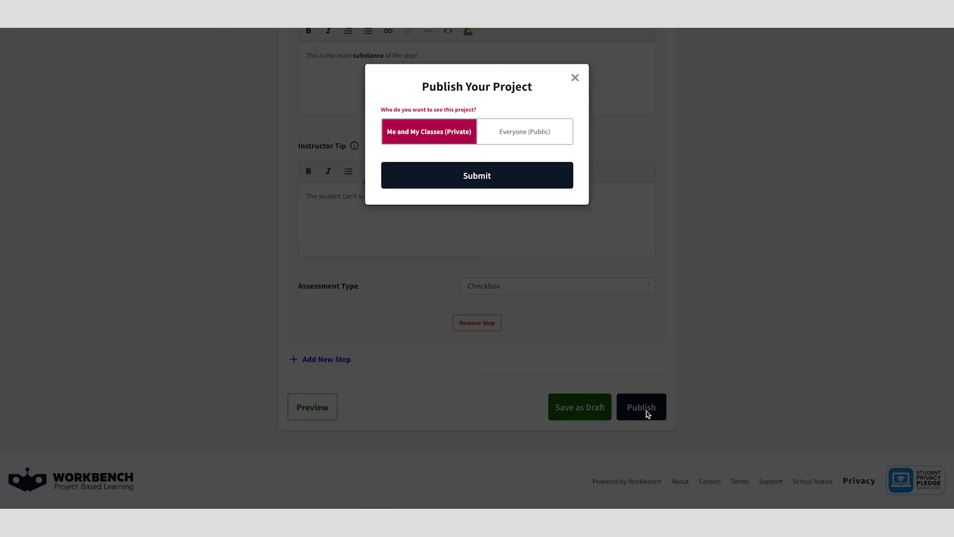